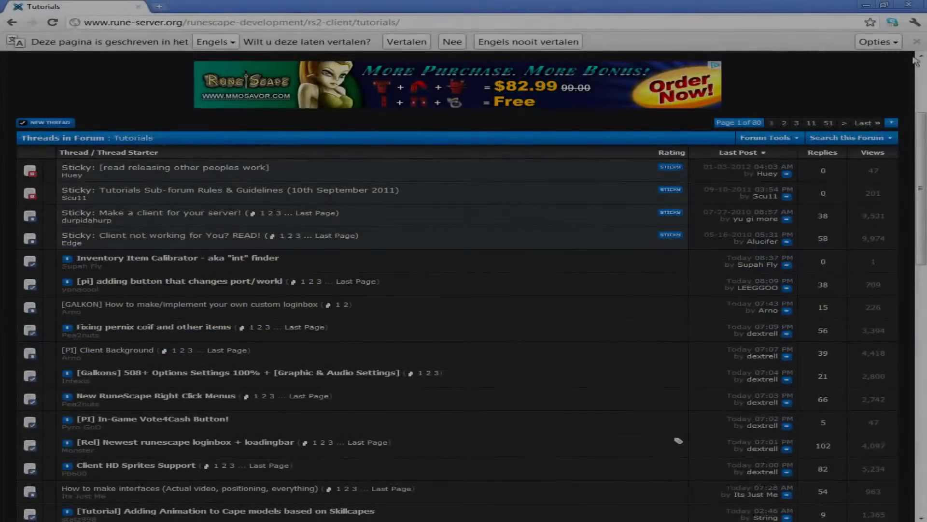
Step: Minimize Chrome, then rearrange and minimize the client folder and documentation notes windows
left_click(867, 6)
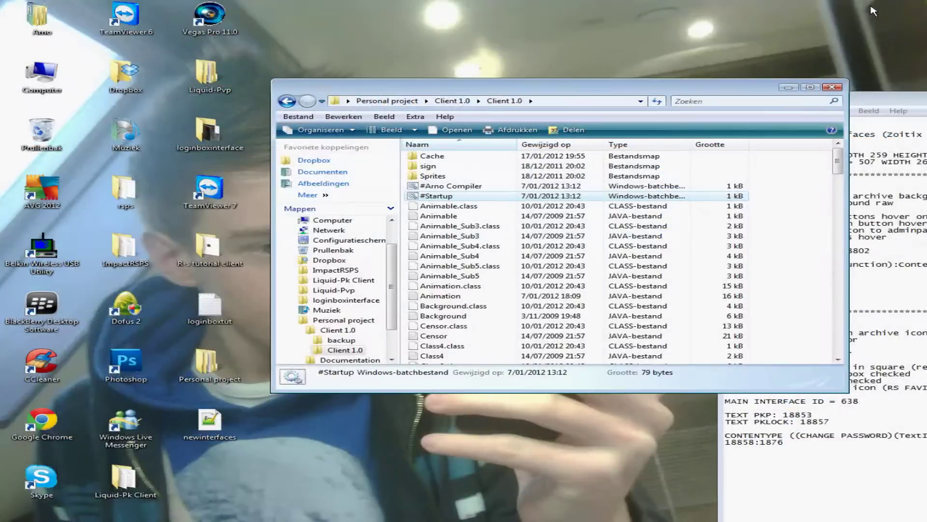
left_click_drag(768, 91, 625, 40)
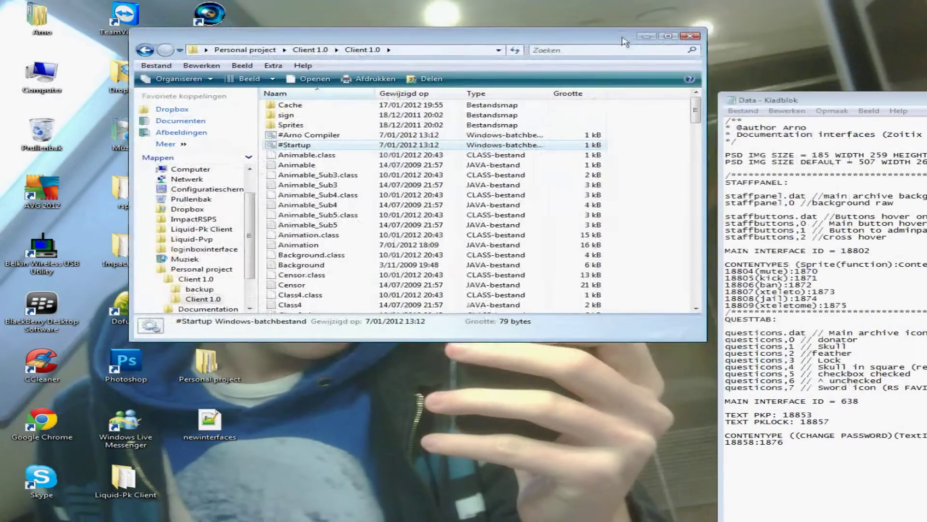
left_click_drag(893, 110, 452, 107)
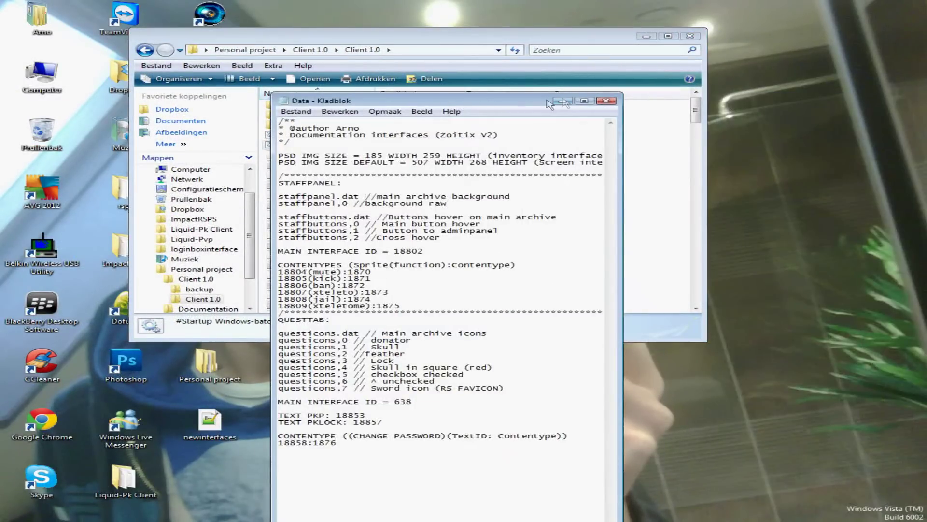
left_click(587, 50)
left_click_drag(587, 50, 677, 38)
left_click(745, 28)
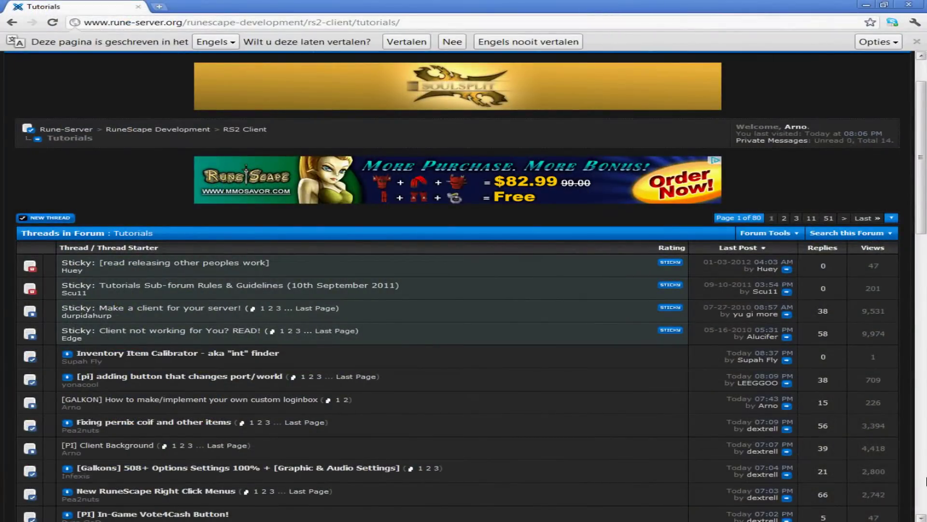
Step: Scroll through the RS2 Client tutorials list, then minimize Chrome to reveal the desktop
middle_click(477, 186)
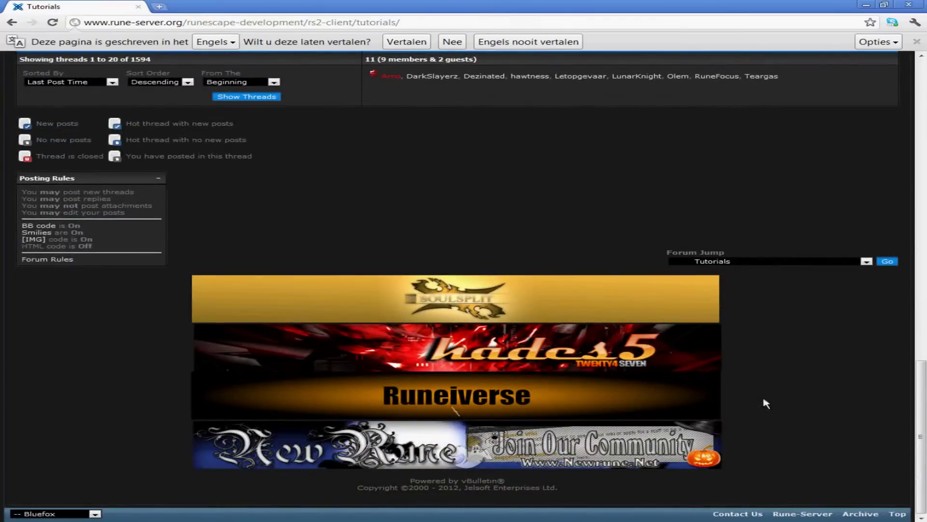
middle_click(456, 152)
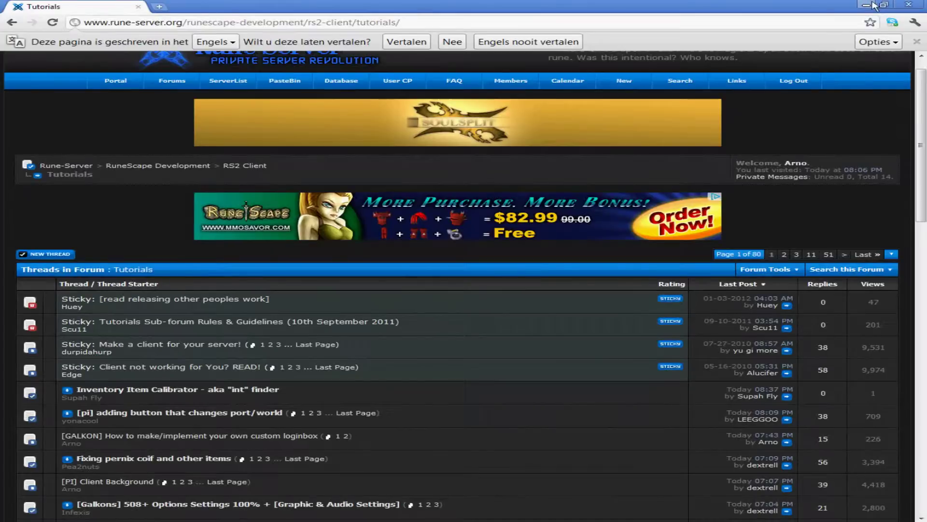
left_click(869, 5)
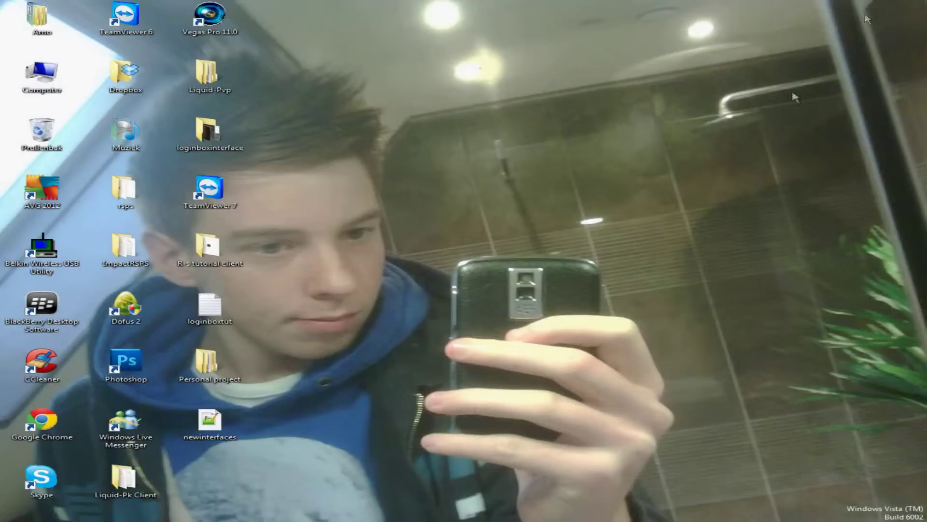
Step: Launch the RuneScape Interface Editor from the Interface maker folder
left_click(501, 517)
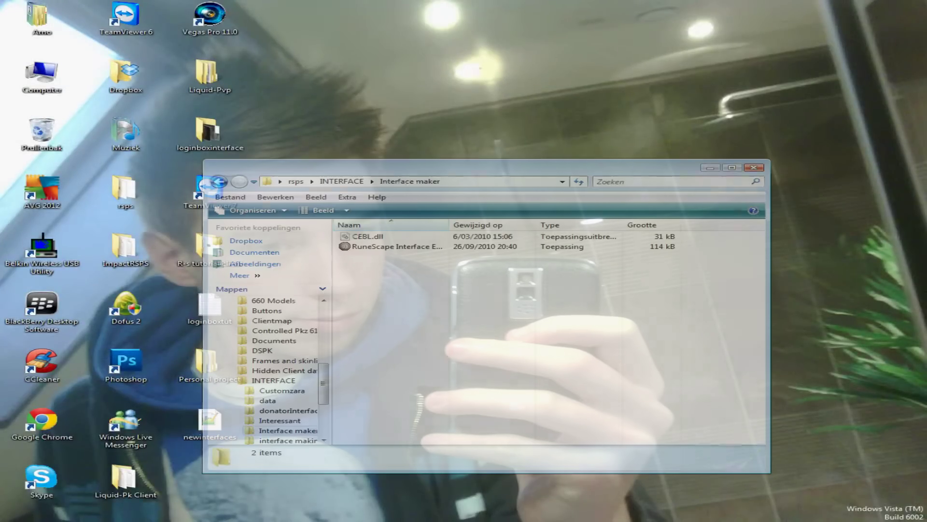
double_click(427, 246)
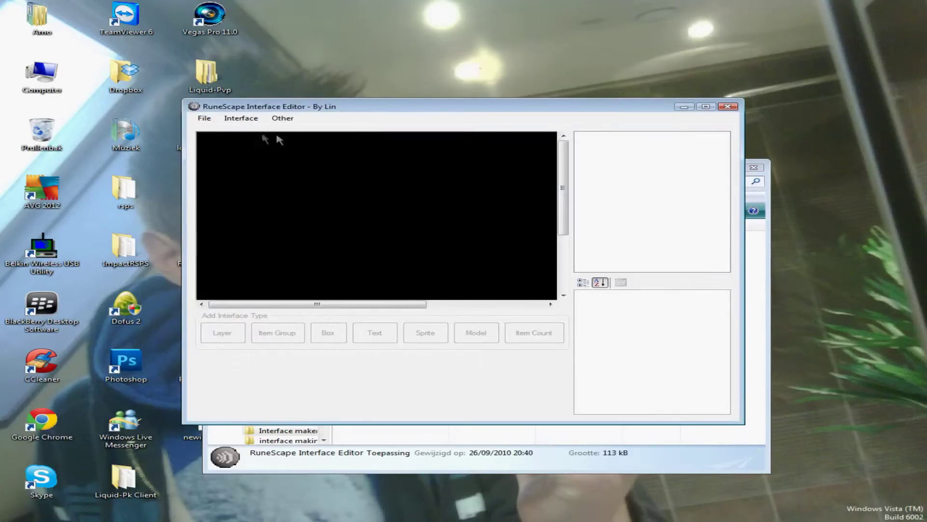
left_click(205, 118)
left_click(217, 123)
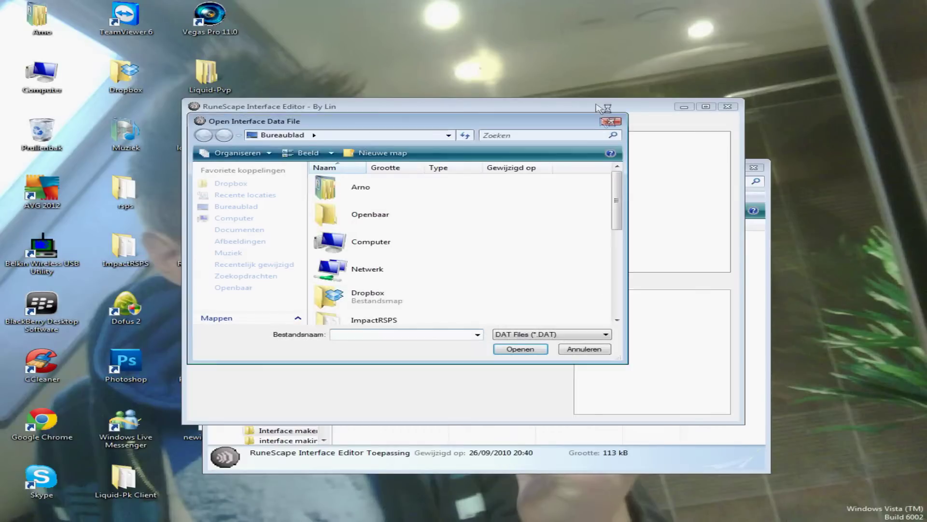
left_click(620, 110)
Step: Load Personal project\Client 1.0\Client 1.0\Cache as the cache and dismiss the missing-sprites warning
left_click(204, 118)
left_click(201, 129)
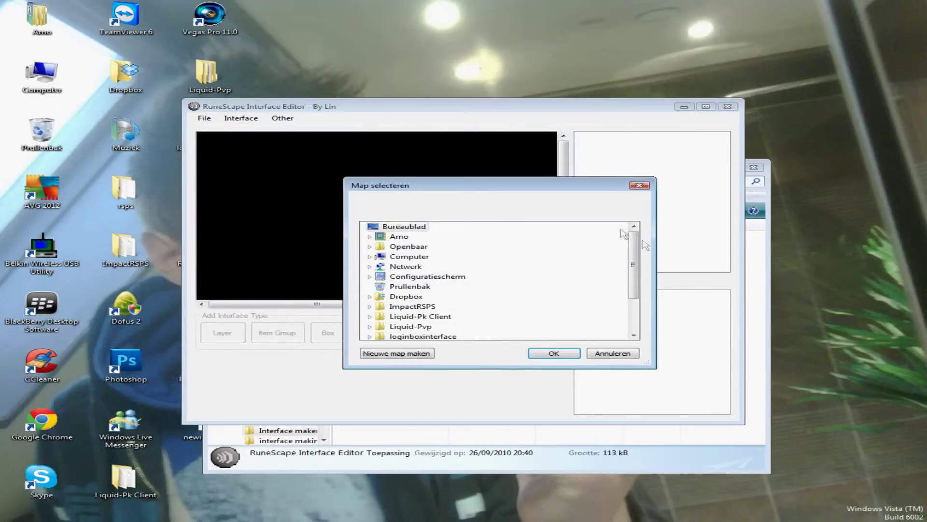
scroll(493, 280, "down", 3)
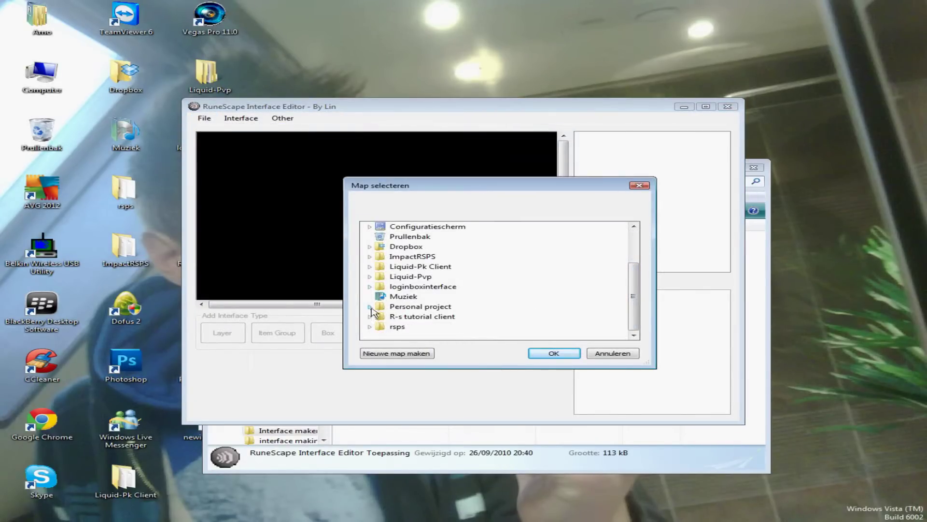
left_click(370, 306)
left_click(377, 306)
left_click(384, 326)
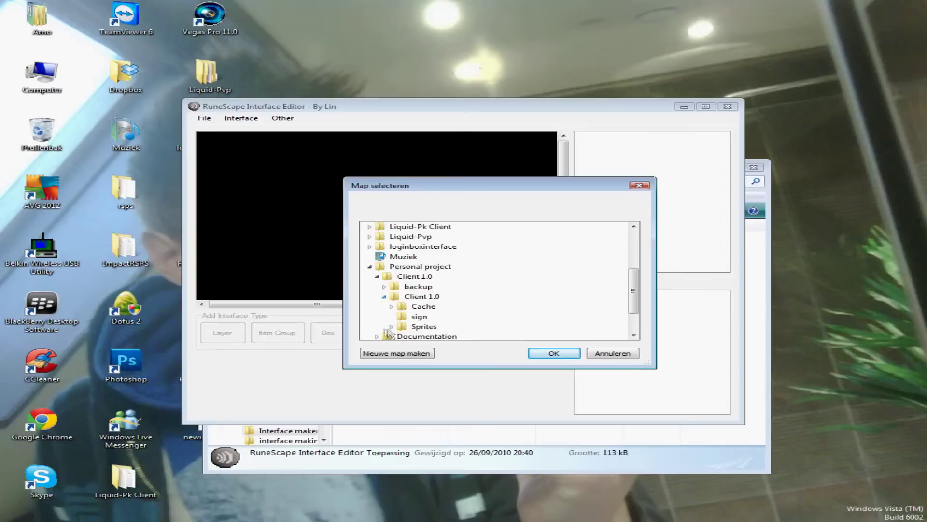
double_click(423, 306)
left_click(543, 352)
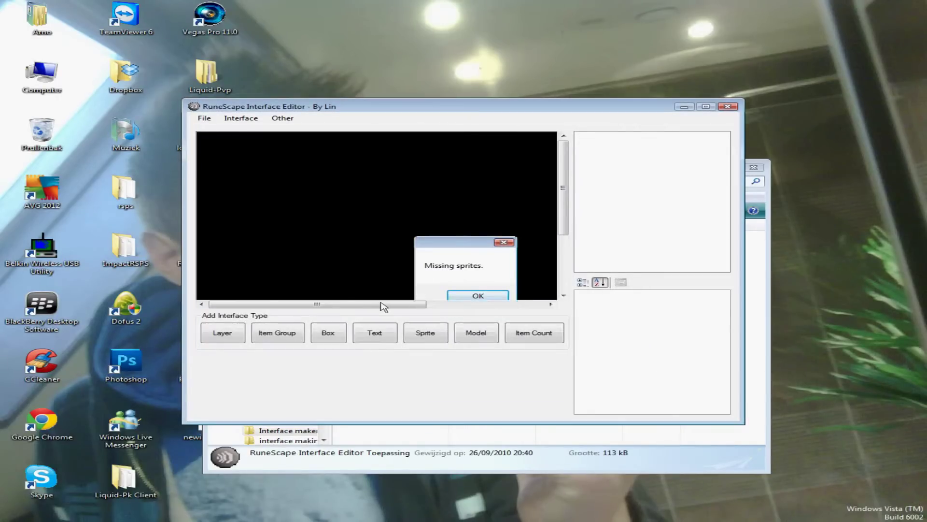
key("Return")
key("alt+Tab")
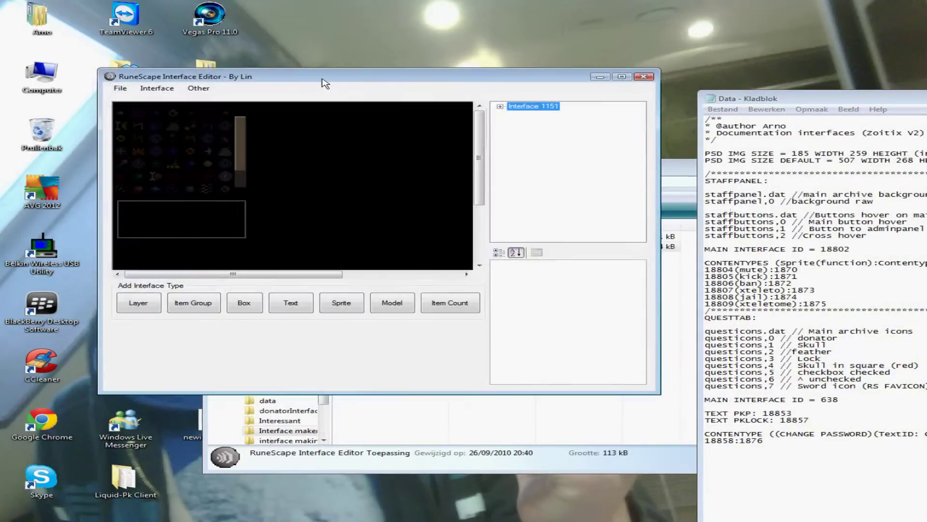
left_click(157, 88)
Step: Load interface 18802 and maximize the editor window
left_click(144, 99)
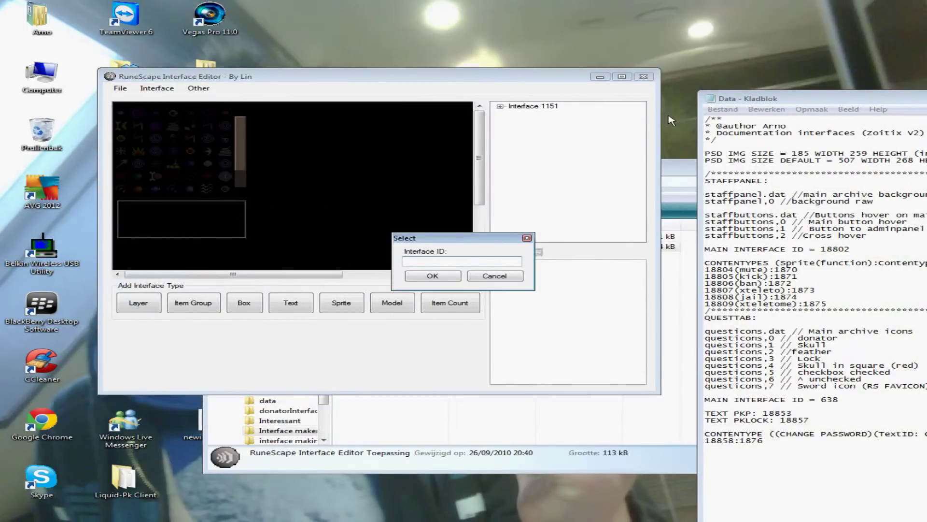
type("18802")
key("Return")
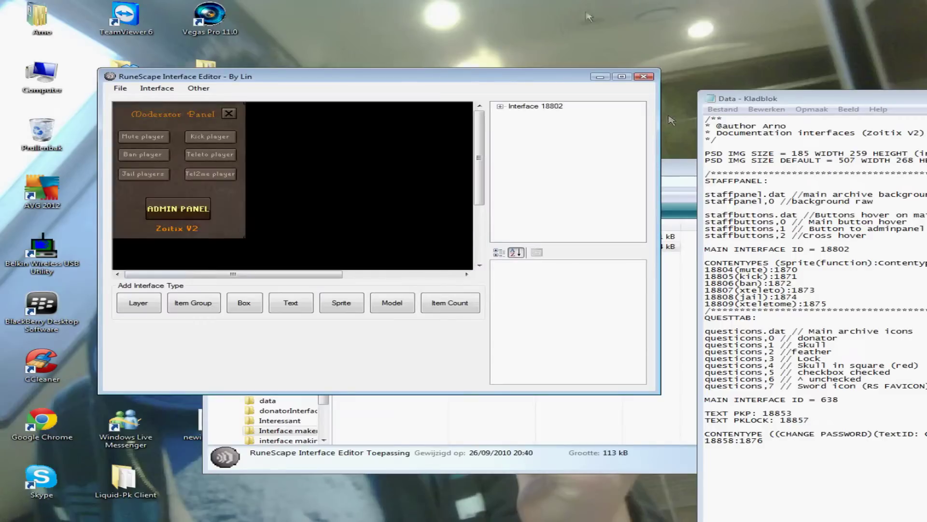
left_click_drag(463, 77, 601, 67)
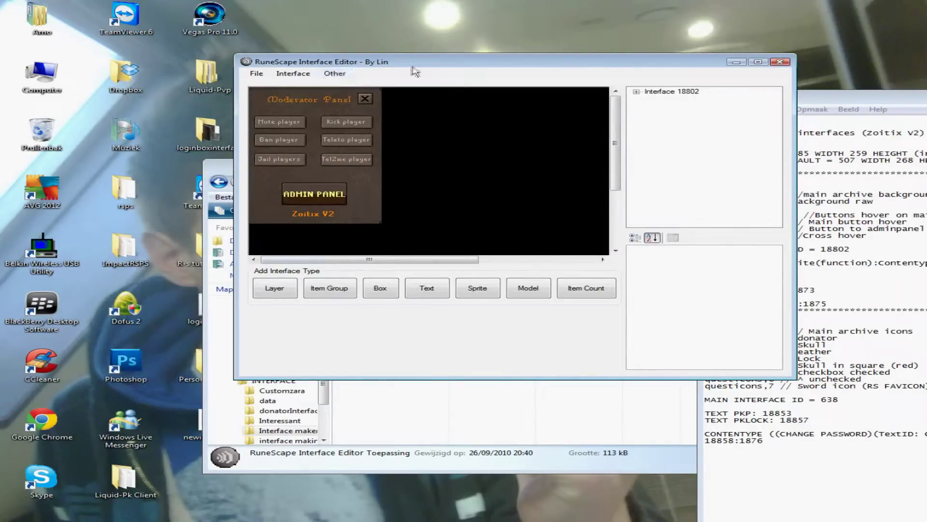
double_click(431, 65)
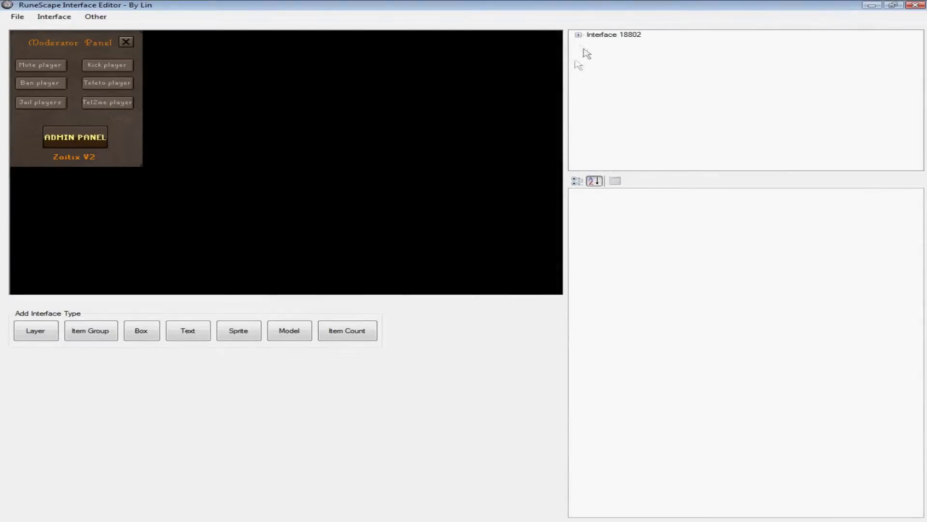
Step: Inspect the Jail players button, layers 18829 and 18826, and the close X in 18802's tree
left_click(578, 34)
left_click_drag(918, 69, 916, 121)
left_click(591, 94)
left_click(591, 94)
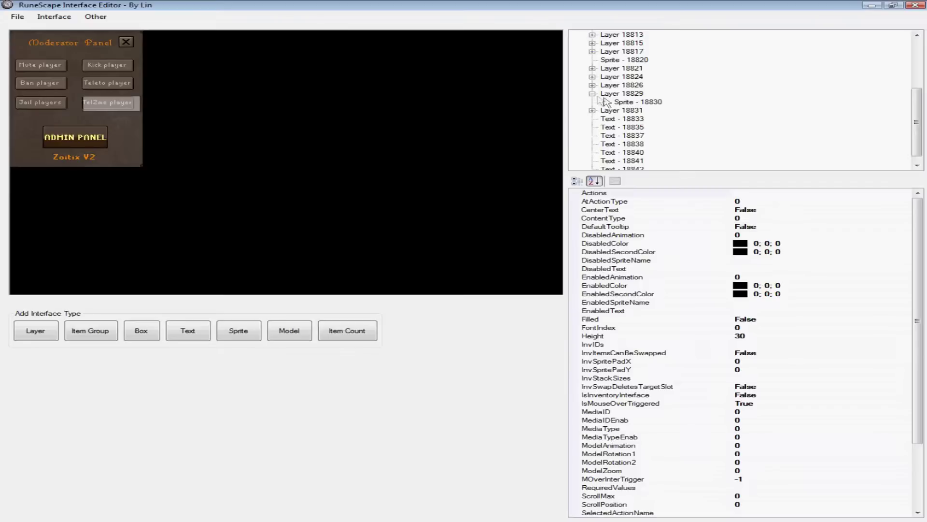
left_click(592, 94)
left_click(592, 85)
left_click(591, 85)
left_click(597, 85)
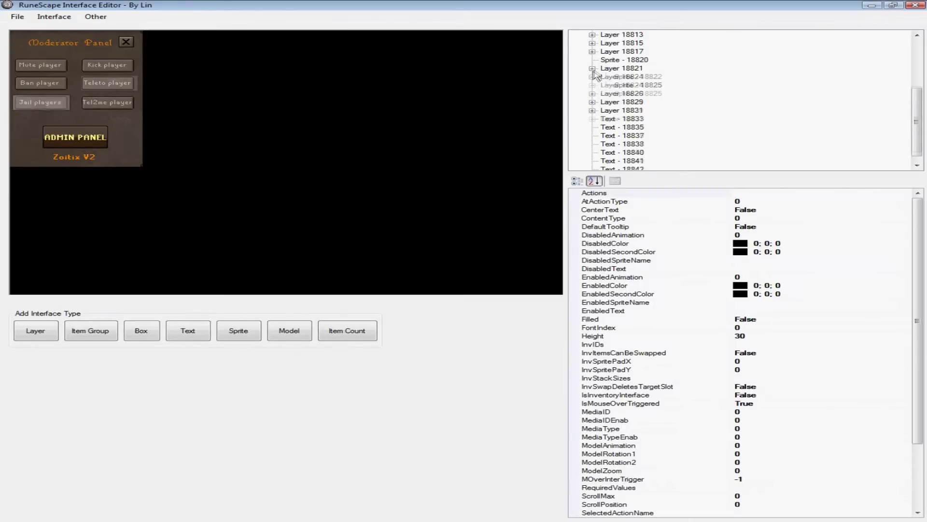
left_click_drag(921, 110, 920, 77)
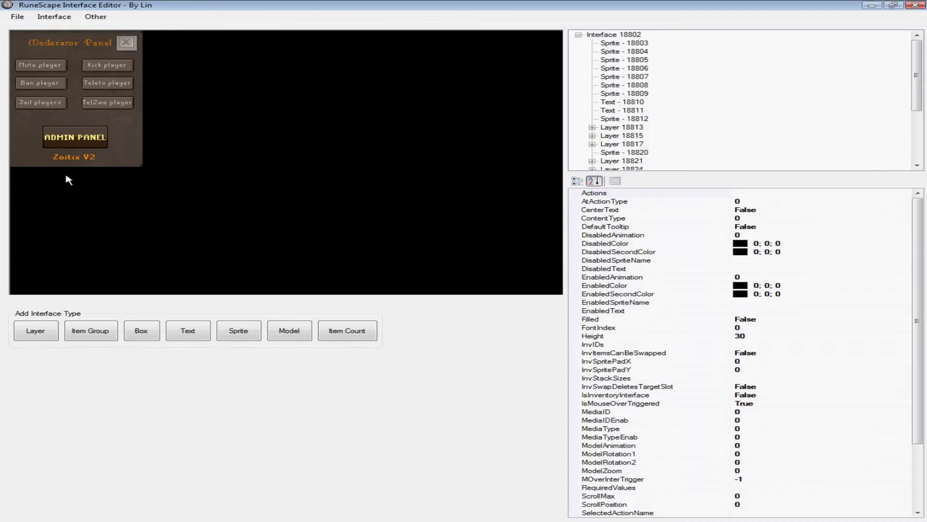
left_click(50, 18)
left_click(72, 30)
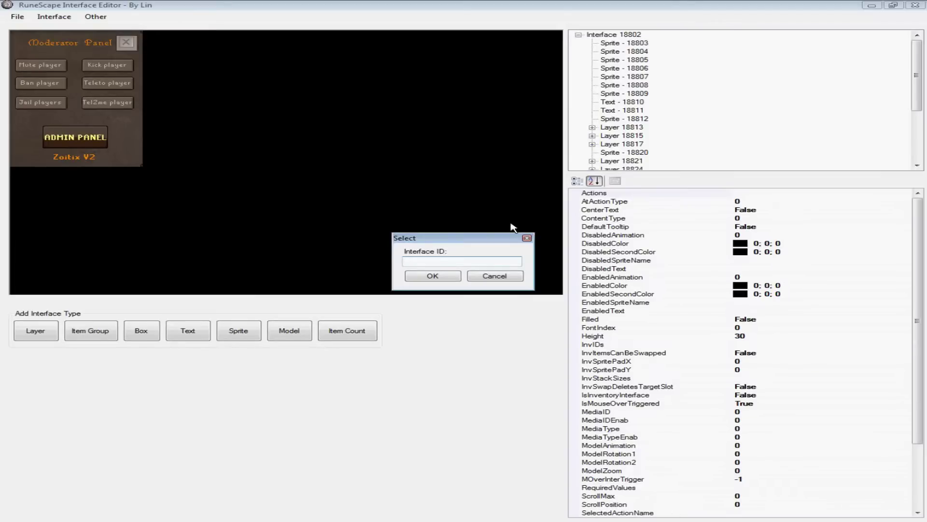
type("684")
key("Return")
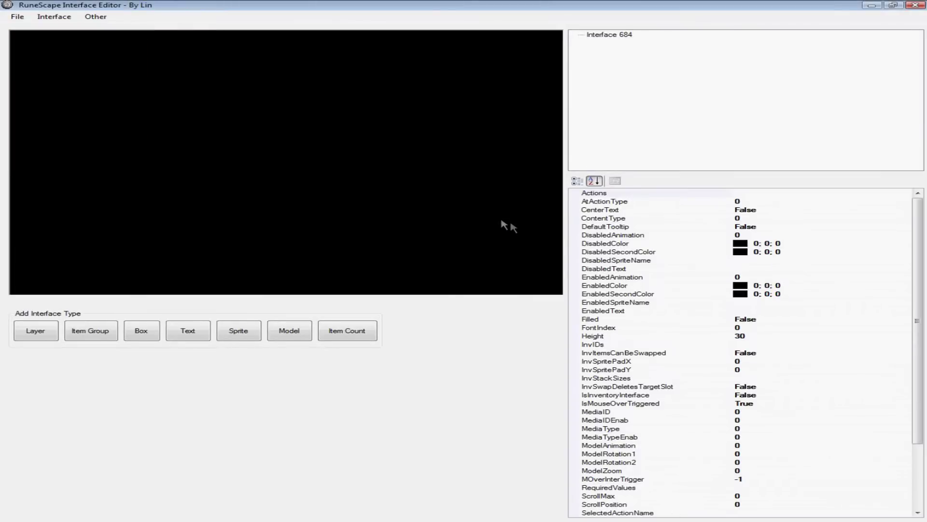
key("alt+Tab")
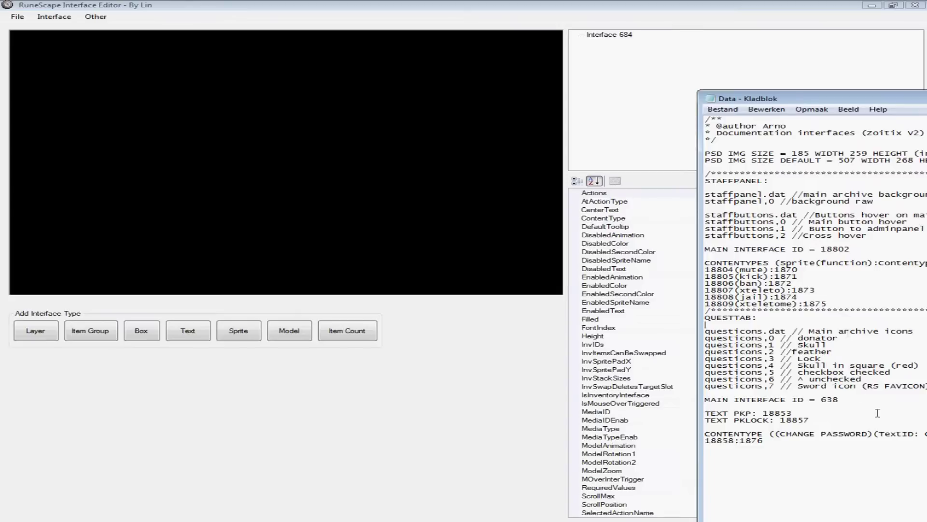
key("alt+Tab")
left_click(54, 17)
left_click(68, 23)
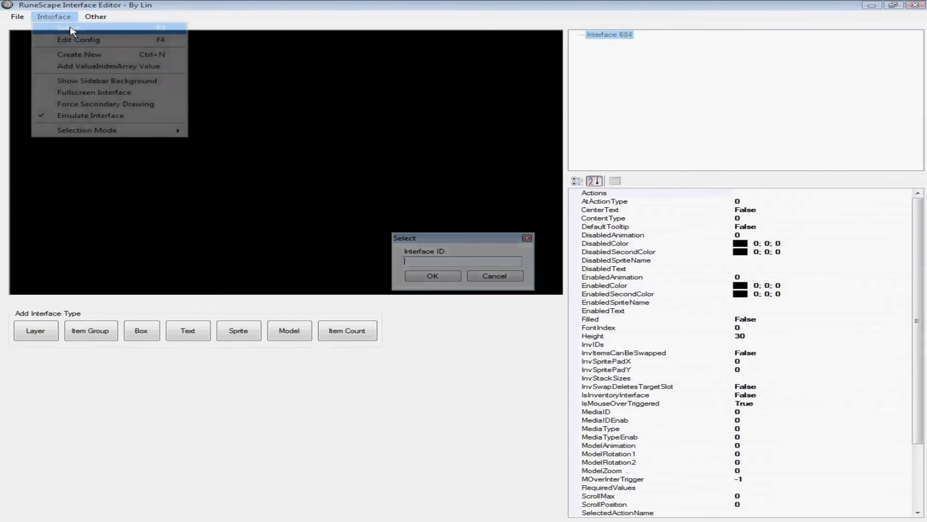
type("638")
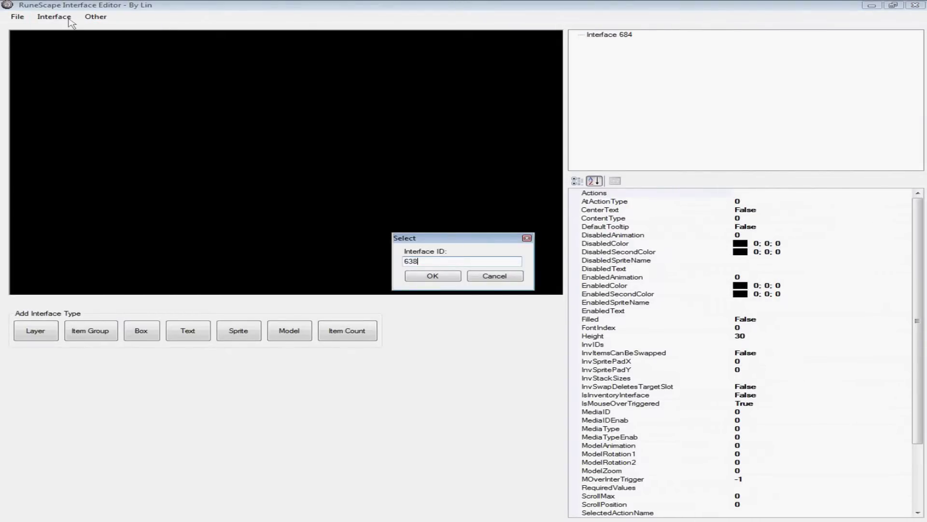
key("Return")
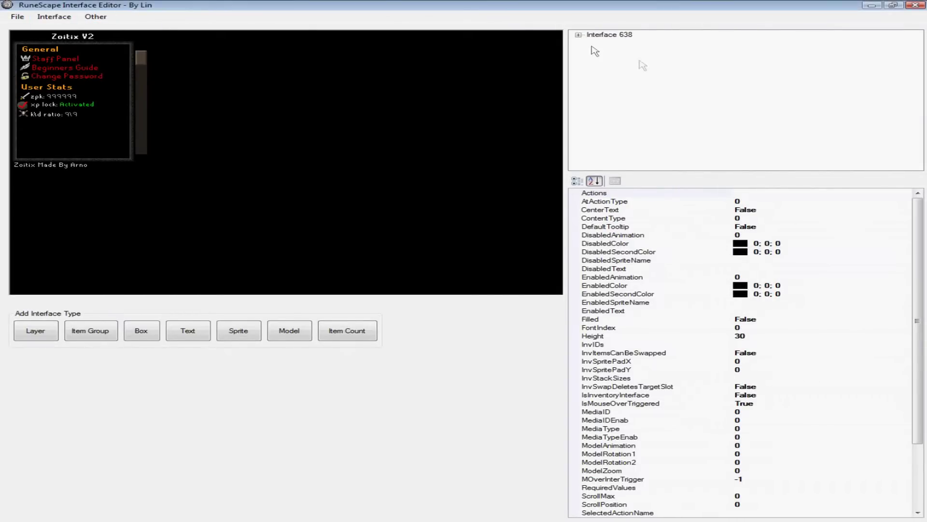
left_click(579, 35)
scroll(882, 41, "down", 3)
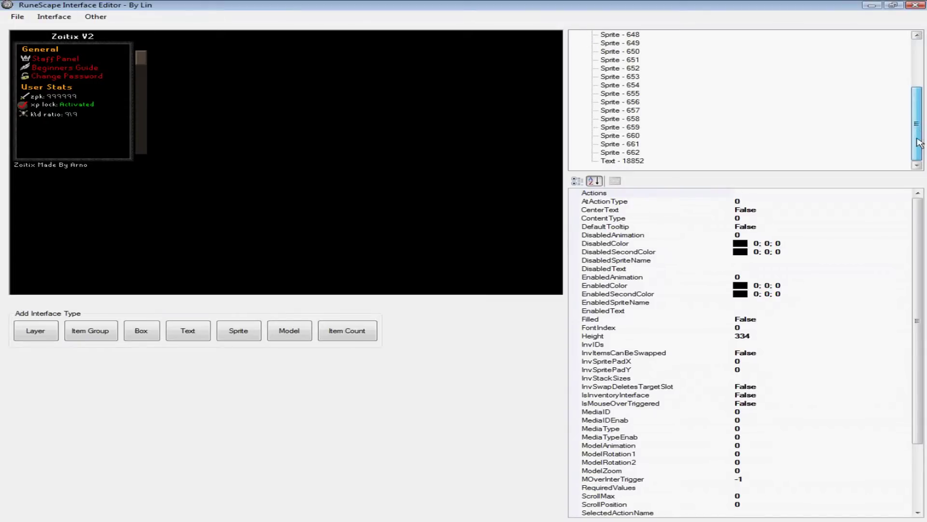
scroll(882, 41, "up", 3)
left_click(619, 101)
key("Down")
key("Down")
key("Down")
key("Down")
key("Down")
key("Down")
key("Down")
key("Down")
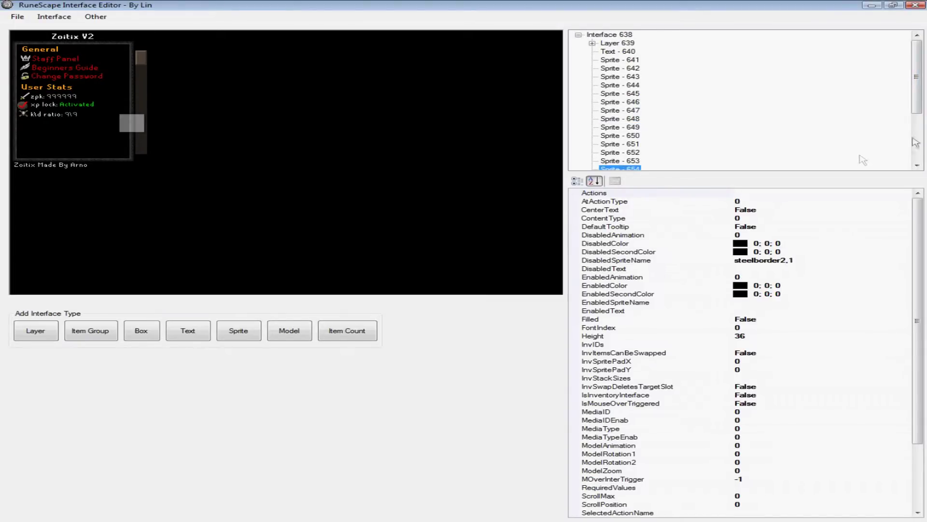
scroll(916, 110, "down", 3)
scroll(850, 67, "up", 3)
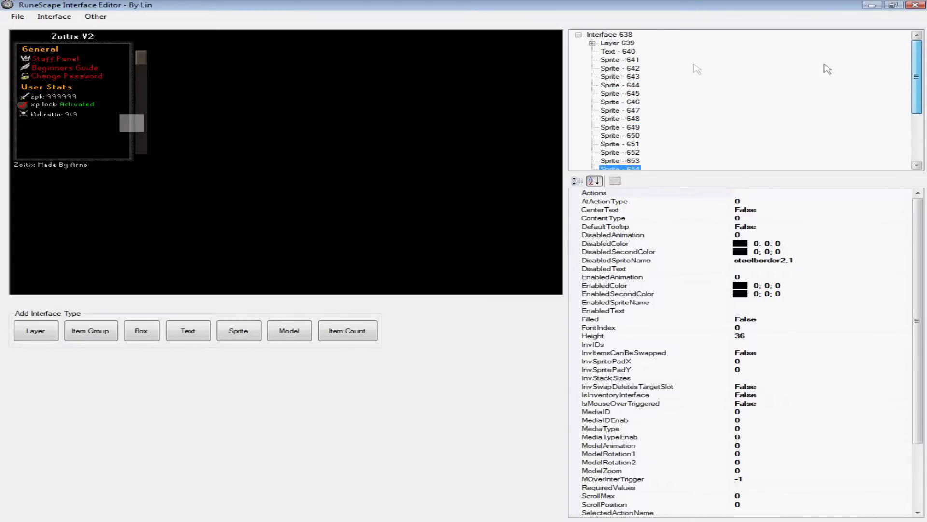
left_click(592, 43)
left_click(632, 60)
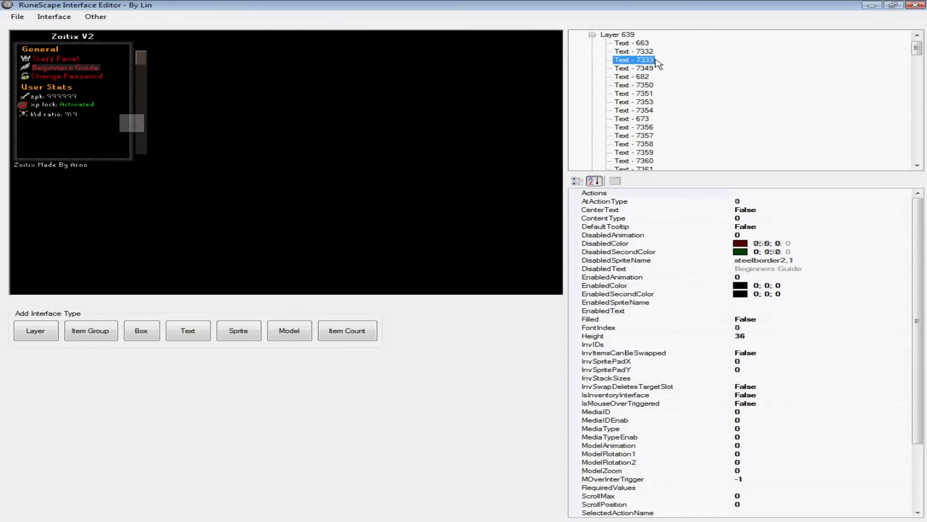
left_click(632, 102)
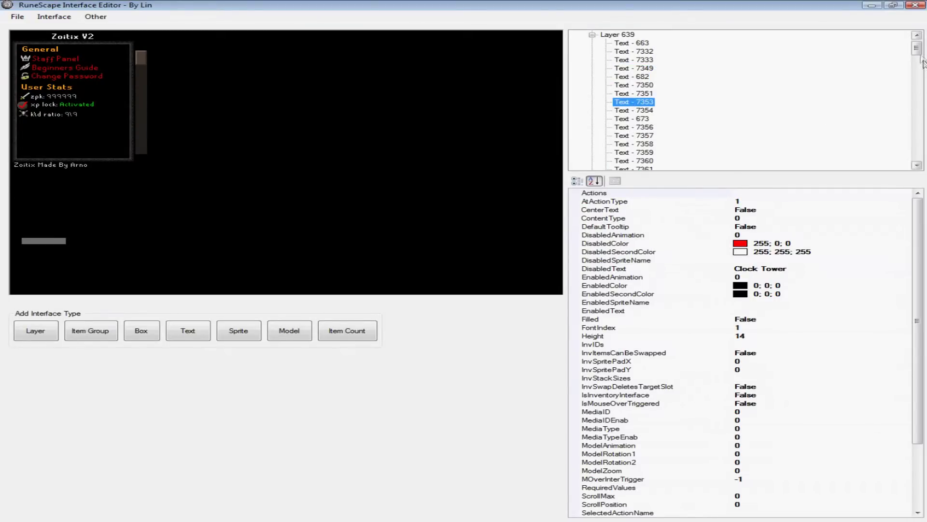
scroll(908, 37, "up", 1)
left_click(592, 43)
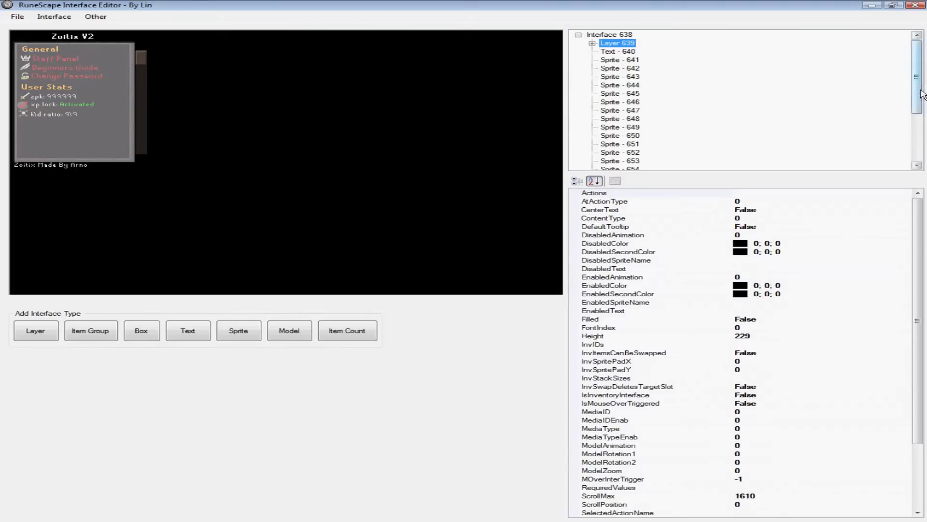
left_click_drag(917, 83, 430, 100)
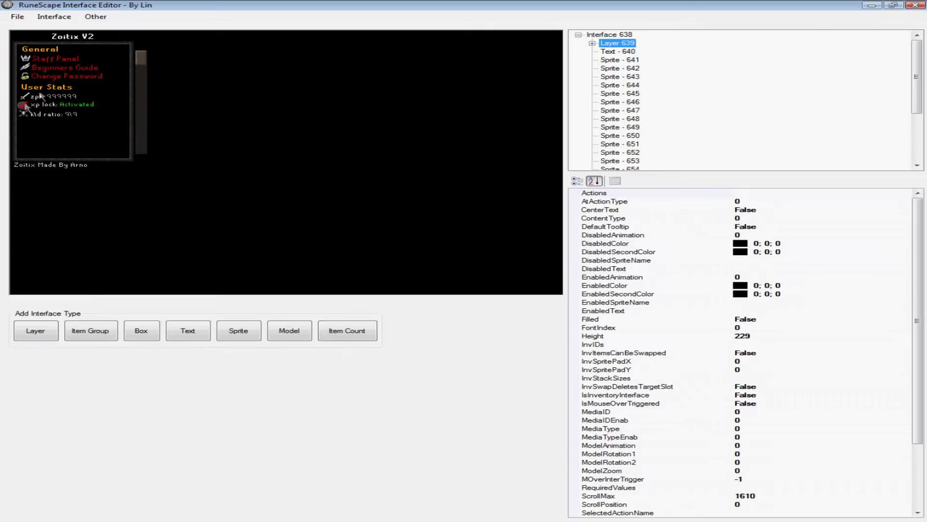
left_click(67, 19)
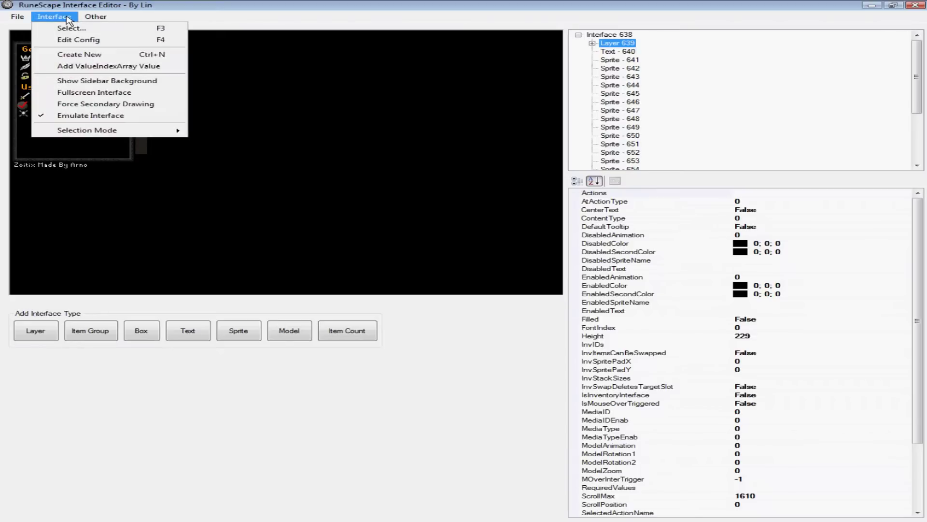
left_click(619, 102)
left_click(619, 102)
left_click(620, 126)
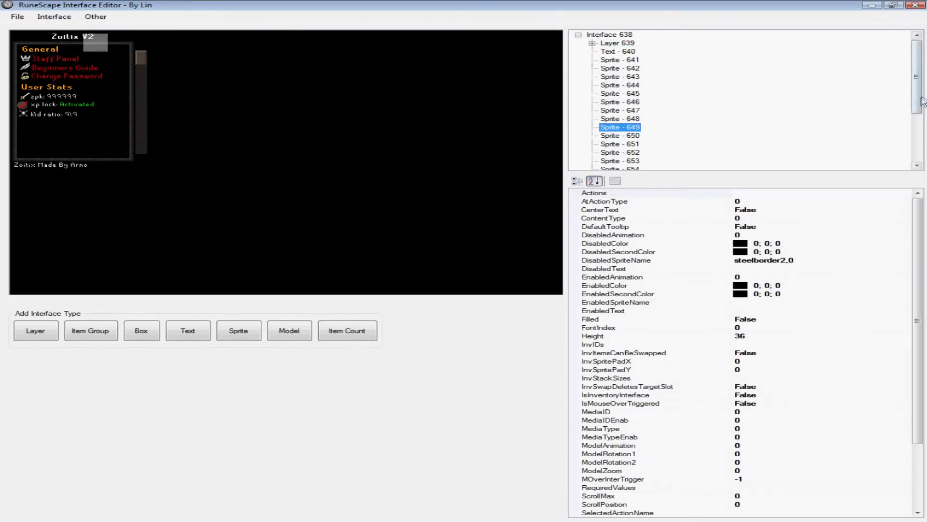
left_click(54, 17)
left_click(18, 16)
left_click(45, 19)
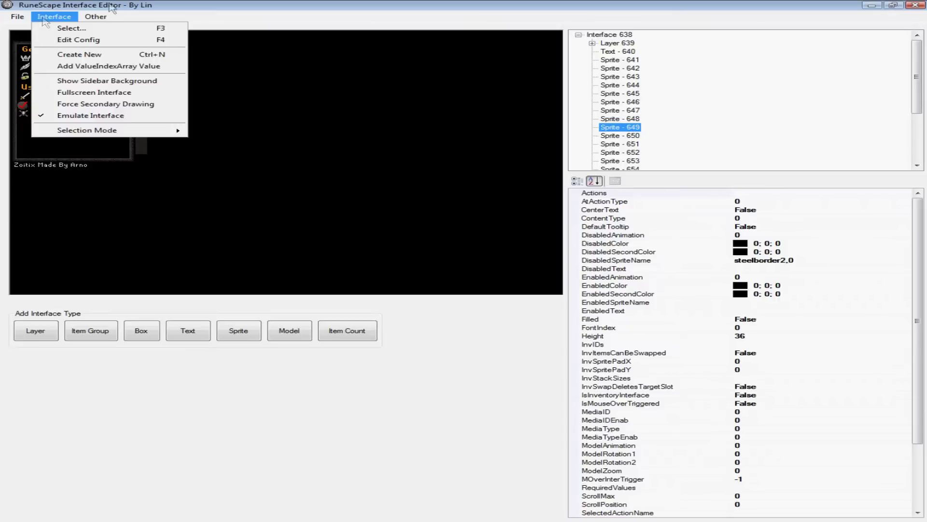
Step: Export the interface to the desktop as newinterfaces.dat, overwriting the existing file
key("Escape")
left_click(14, 17)
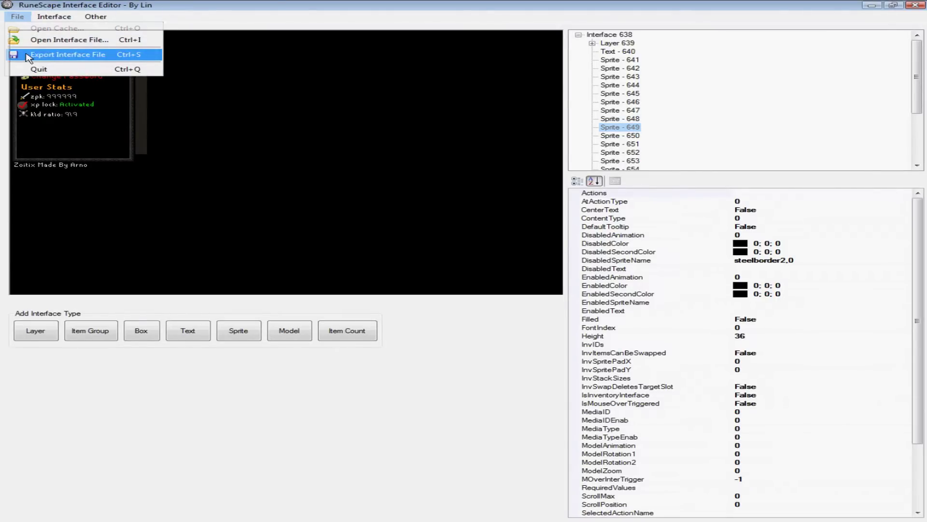
left_click(53, 56)
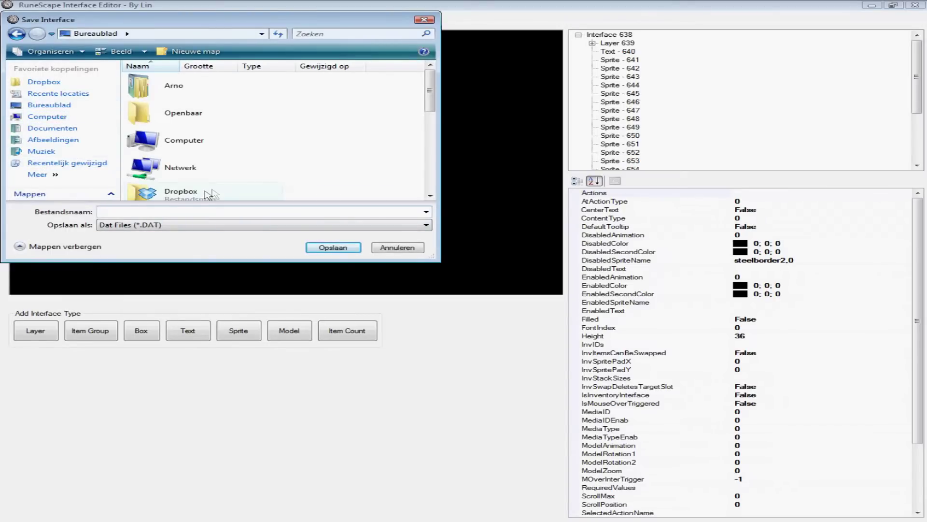
type("newinte")
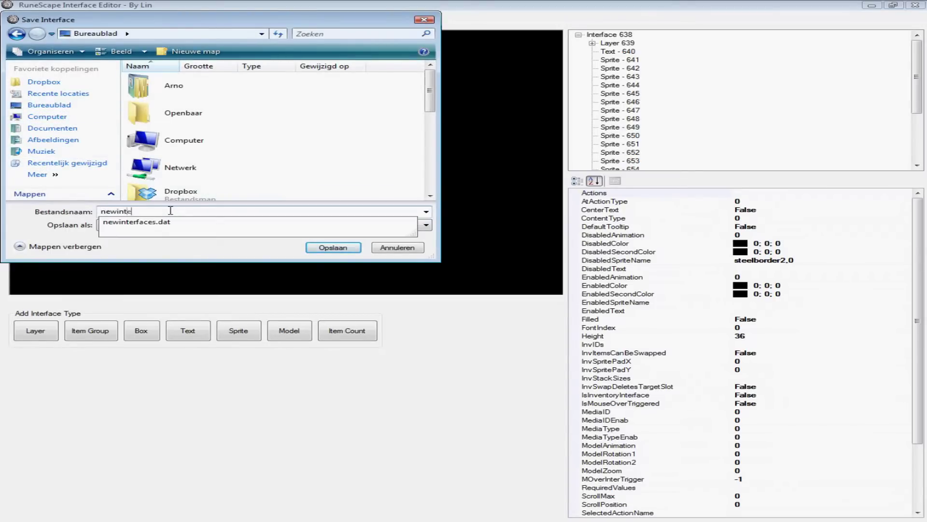
type("rfaces")
left_click(332, 247)
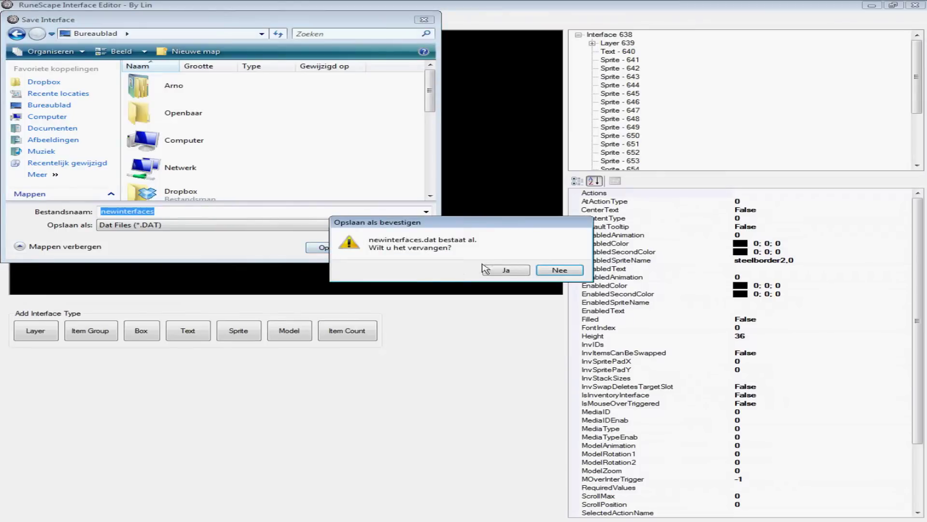
left_click(505, 270)
Step: Close the interface editor, tidy away the notes and folder windows, and launch Cache Suite
left_click(915, 5)
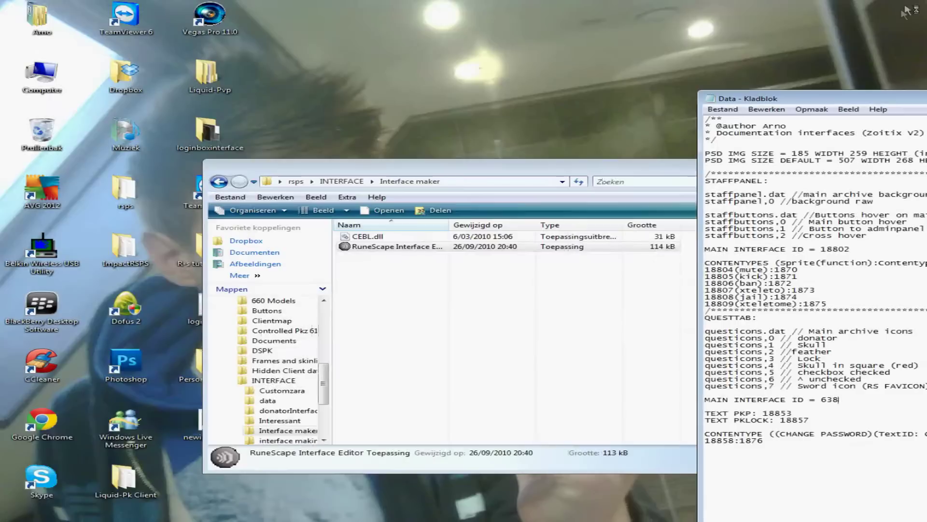
left_click_drag(879, 100, 512, 101)
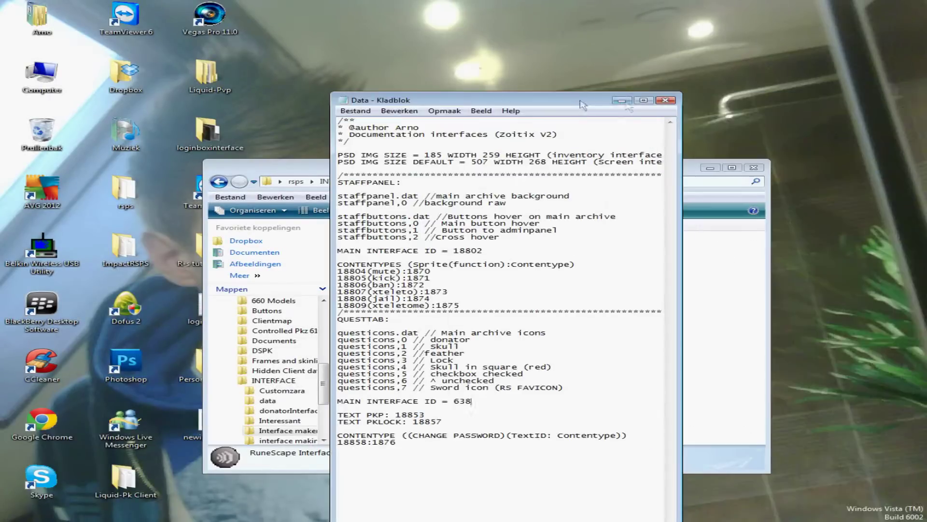
left_click(622, 101)
left_click_drag(649, 166, 699, 143)
left_click(563, 520)
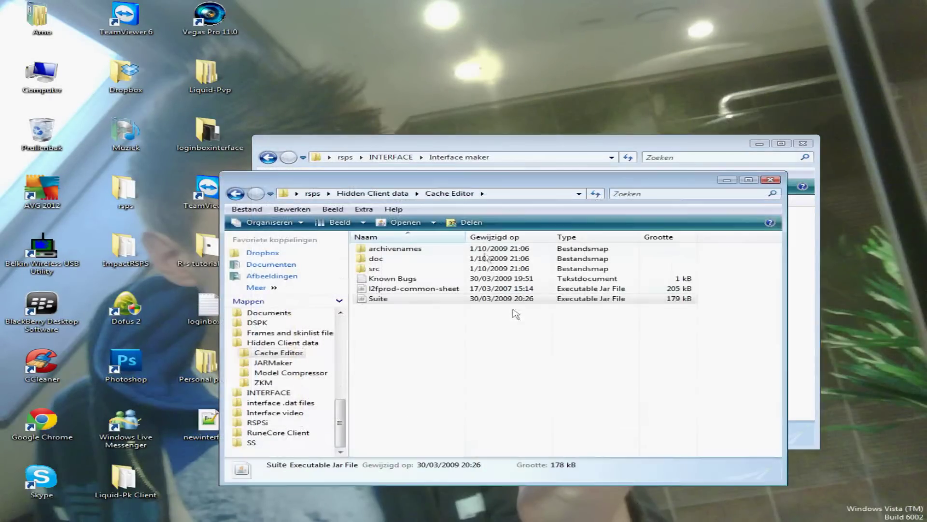
double_click(441, 303)
Step: Load the cache from Desktop\Personal project\Client 1.0\Client 1.0\Cache
left_click(183, 141)
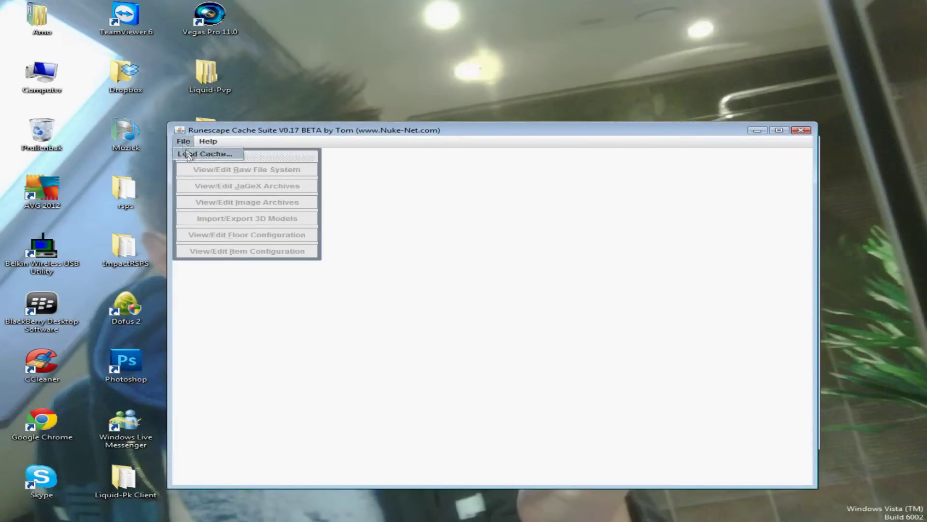
left_click(196, 151)
left_click_drag(620, 219, 664, 179)
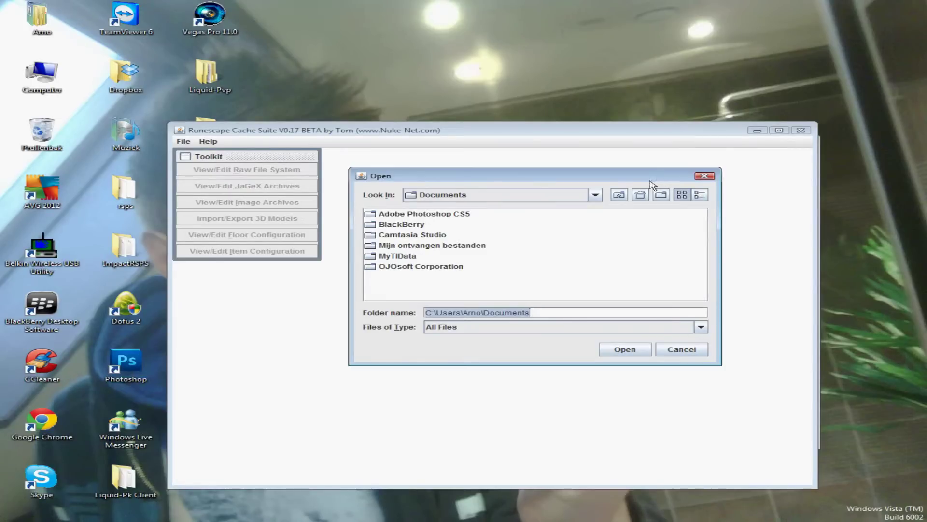
left_click(621, 197)
left_click(620, 195)
left_click(620, 195)
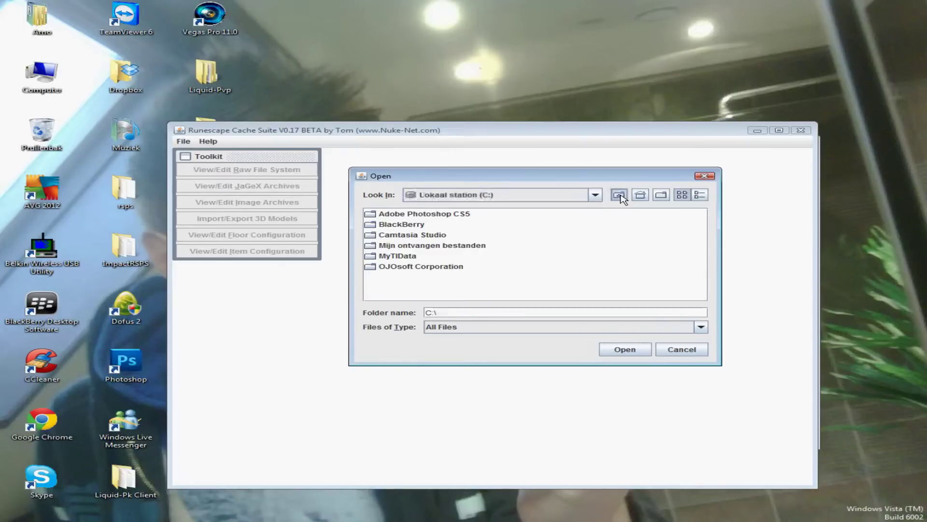
left_click(620, 195)
left_click(620, 195)
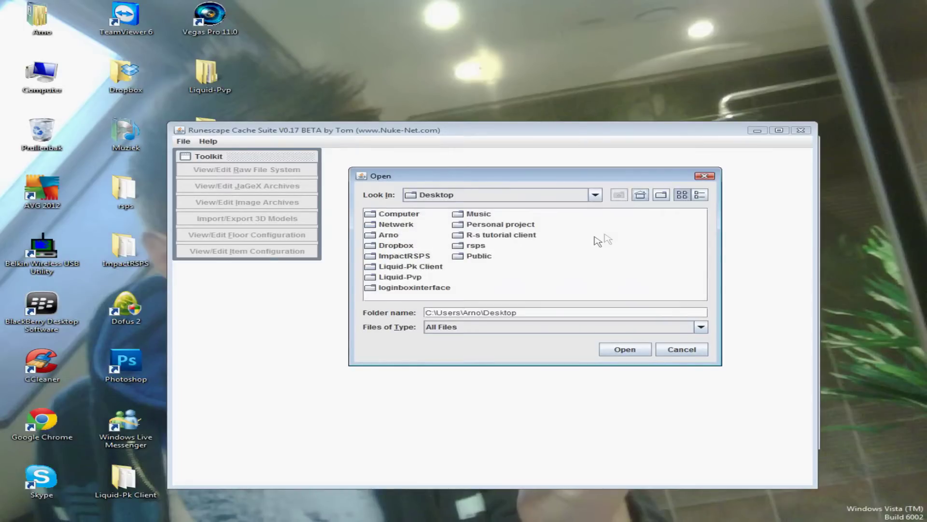
double_click(500, 225)
double_click(408, 216)
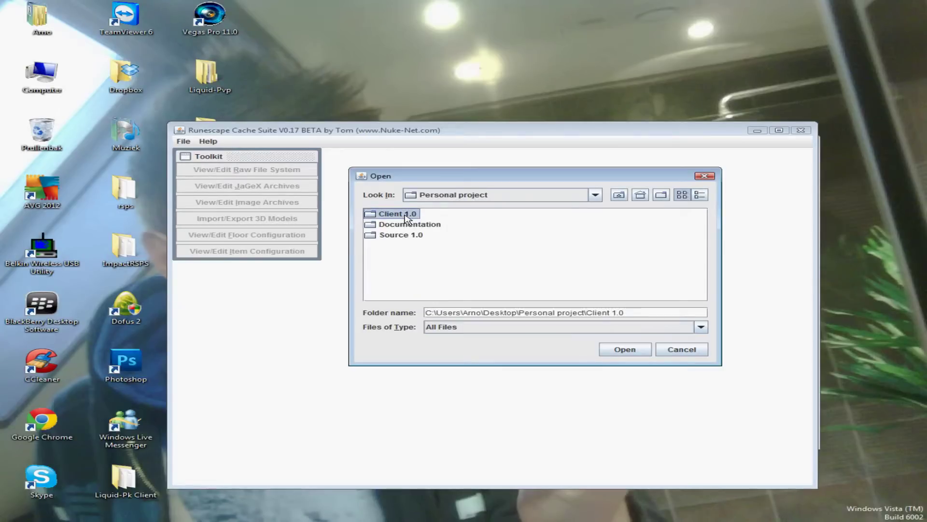
double_click(395, 224)
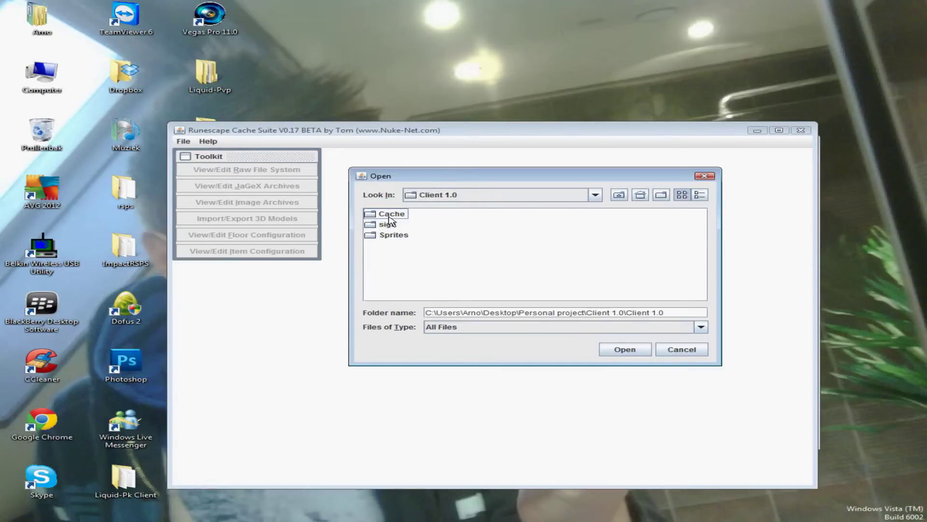
double_click(390, 213)
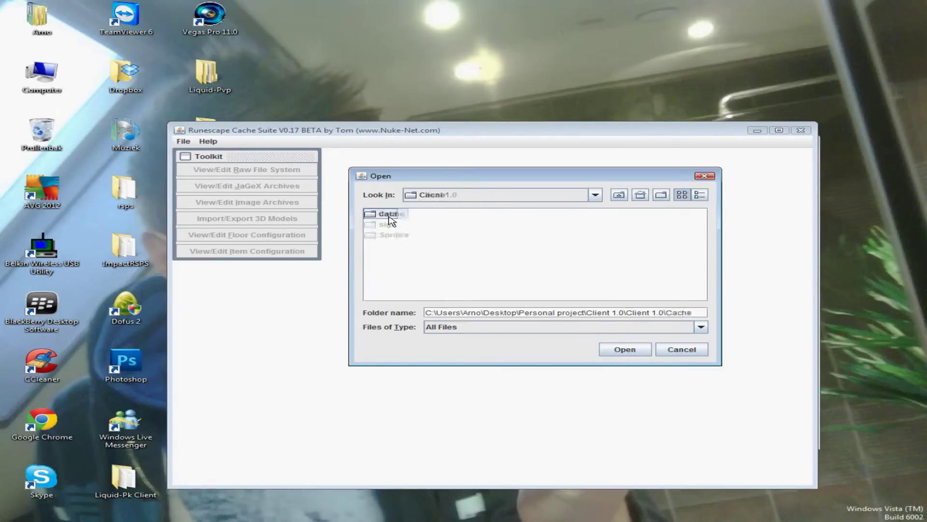
left_click(624, 350)
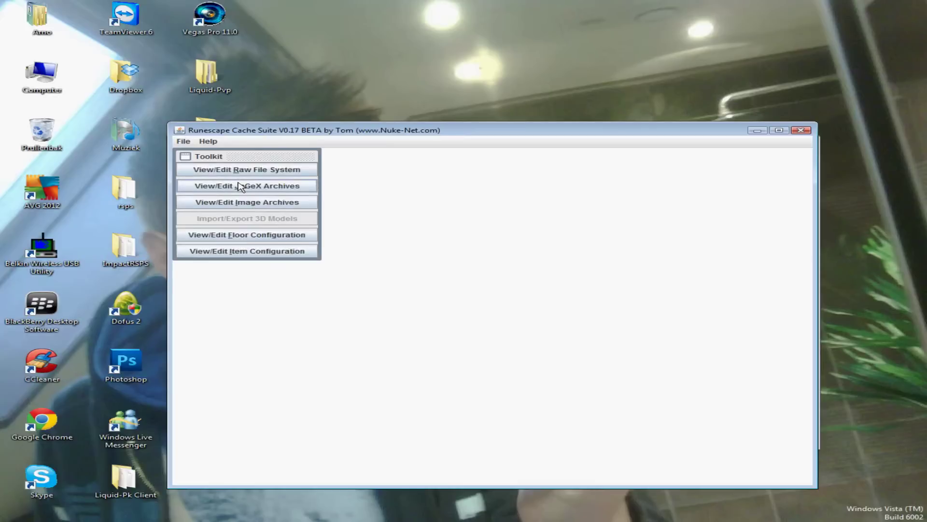
Step: Open the interface.jag archive for editing
left_click(240, 185)
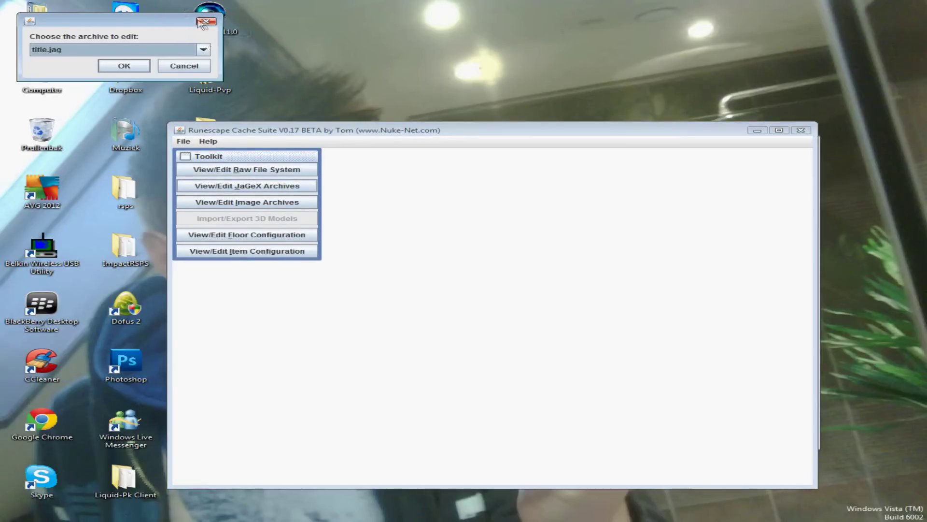
key("Return")
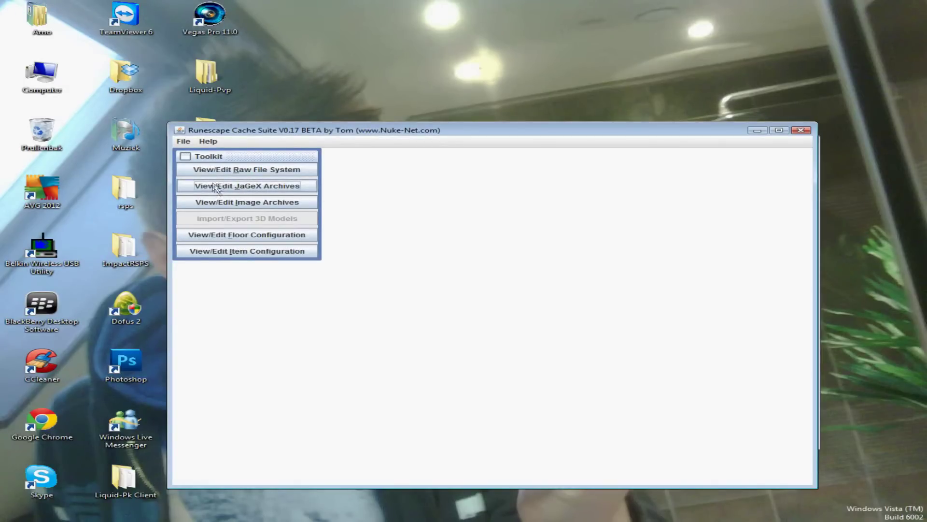
left_click(272, 190)
left_click(166, 63)
left_click(150, 94)
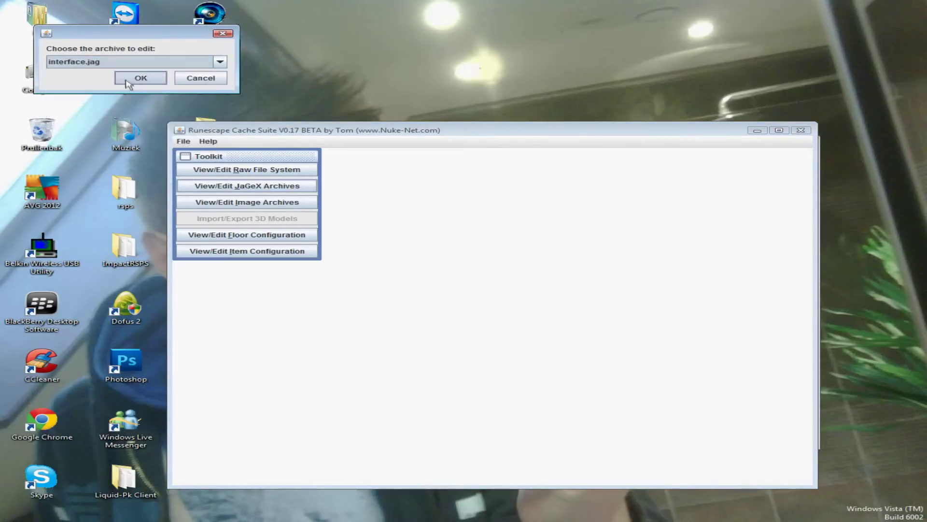
left_click(128, 80)
Step: Replace interface.jag's data entry with Desktop\newinterfaces.dat and repack the archive
left_click(418, 262)
left_click(554, 304)
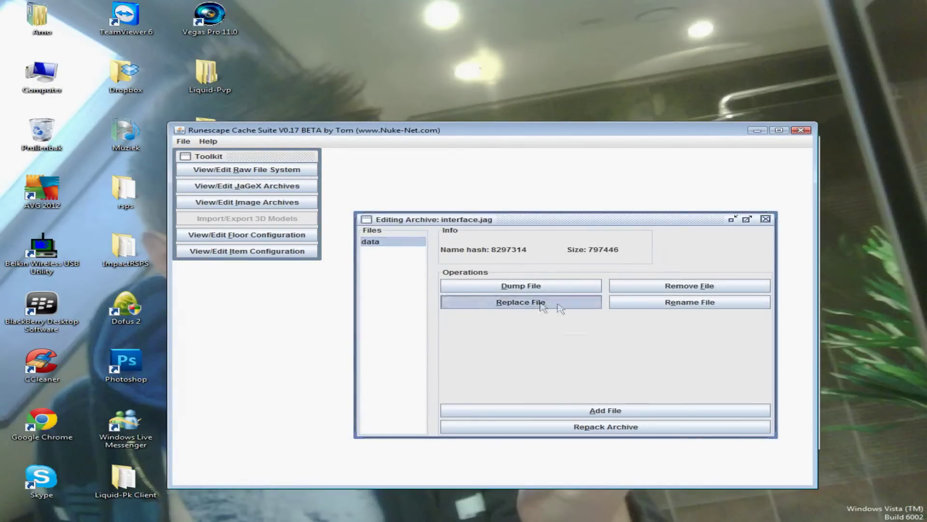
left_click(576, 238)
left_click(576, 238)
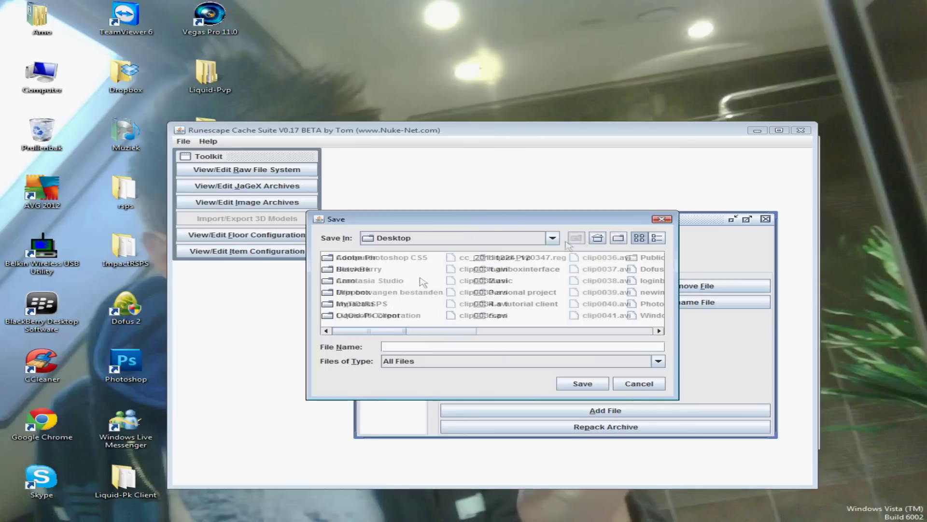
left_click_drag(387, 332, 465, 335)
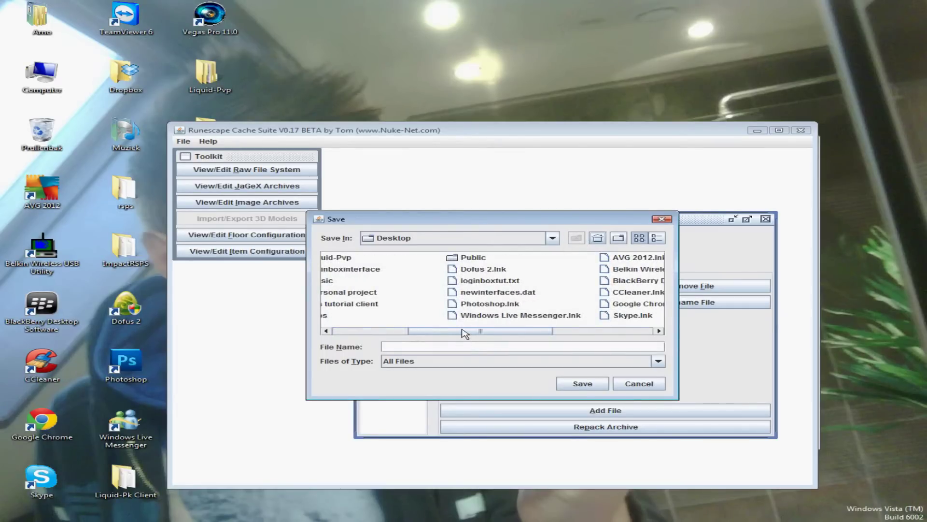
left_click(498, 292)
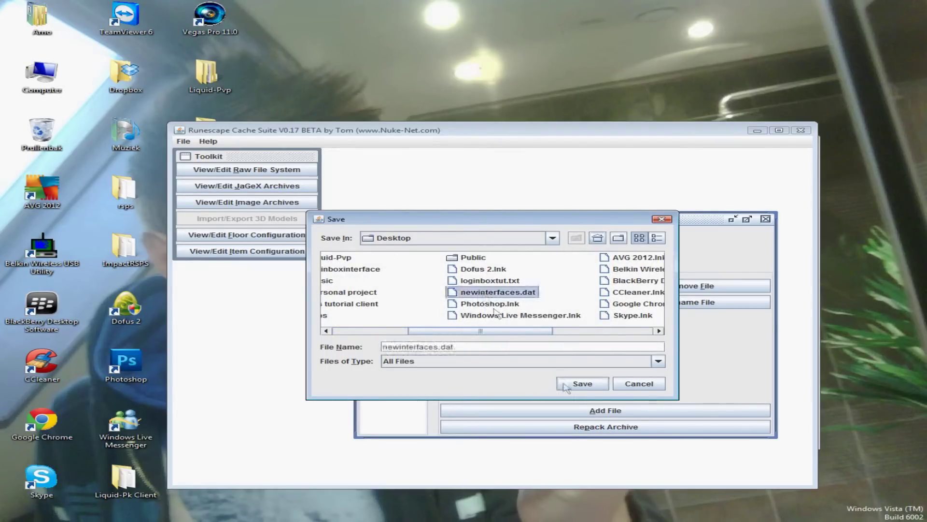
left_click(582, 383)
left_click(491, 326)
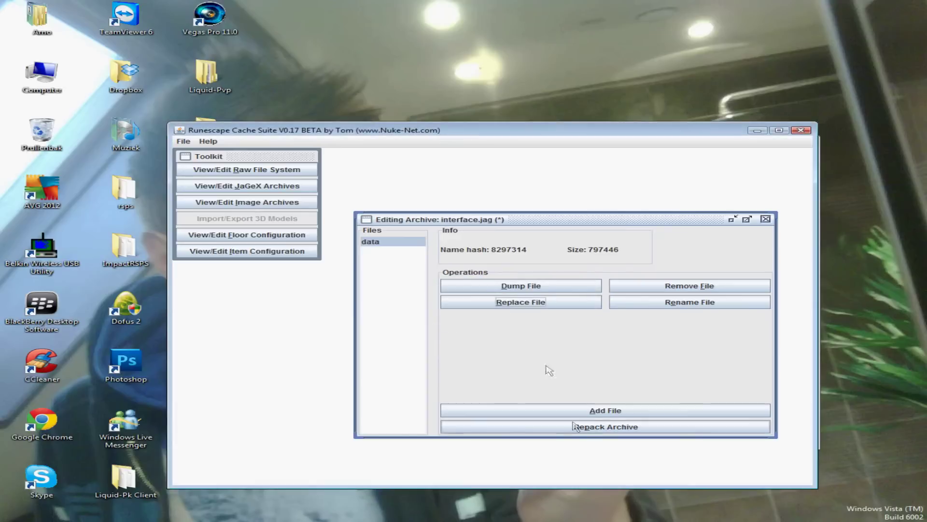
left_click(574, 426)
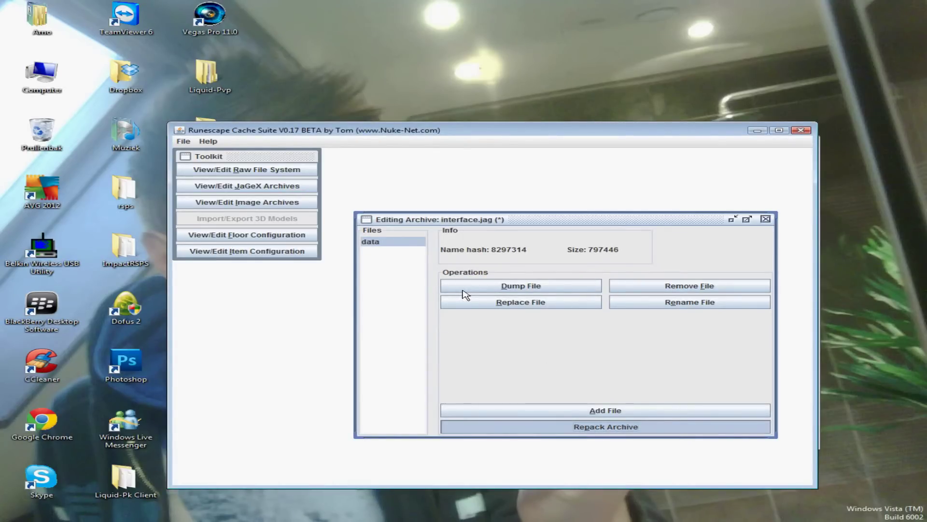
left_click(485, 321)
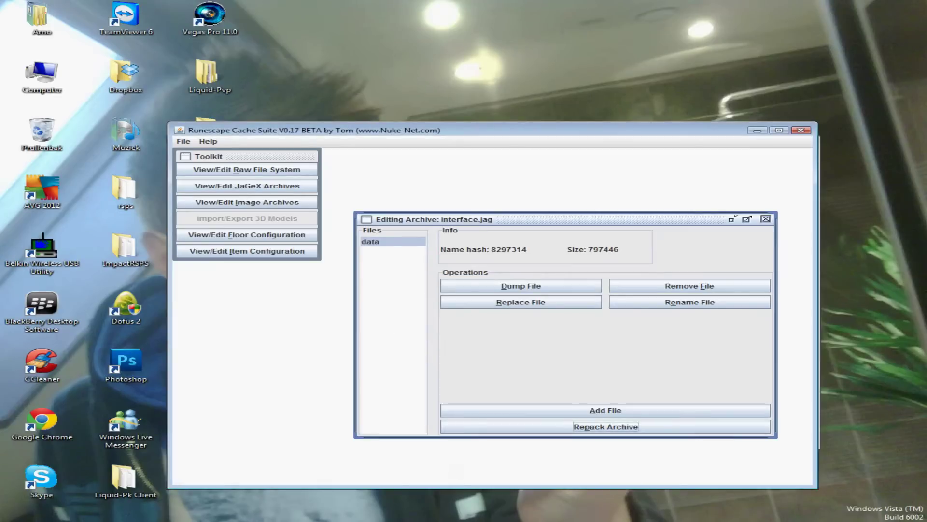
Step: Highlight the MAIN INTERFACE ID = 18802 line in the Data notes, then close Notepad
key("alt+Tab")
key("ctrl+a")
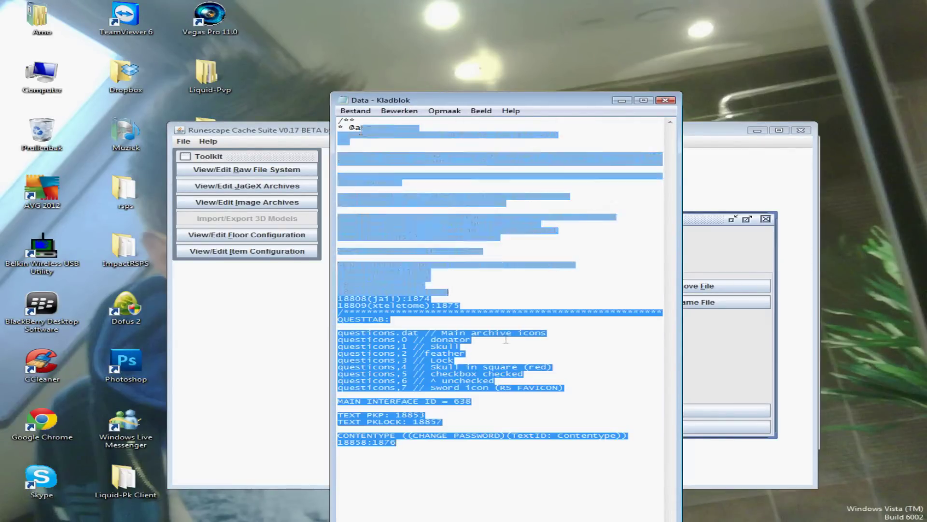
left_click(507, 452)
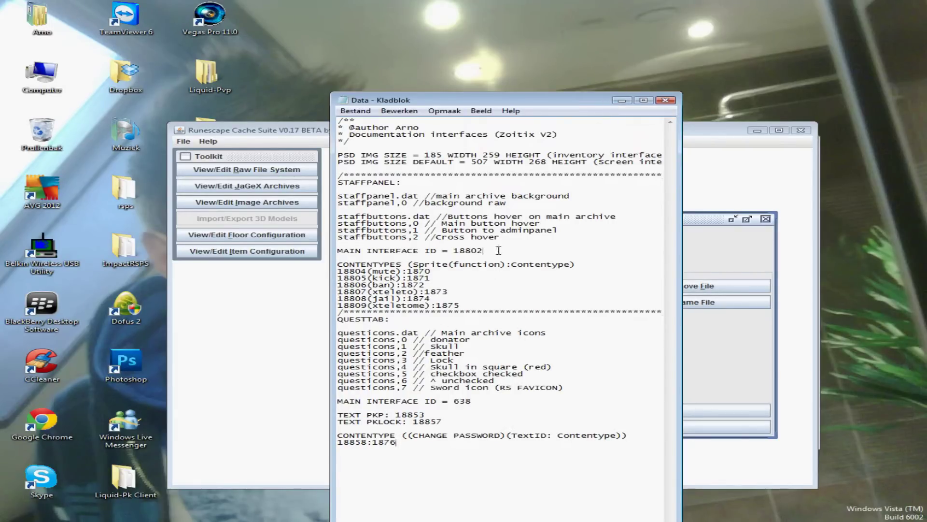
left_click_drag(499, 250, 351, 251)
left_click(622, 101)
Step: Close Cache Suite and Cache Editor, hide Interface maker, and select #Arno Compiler in Client 1.0
left_click(801, 131)
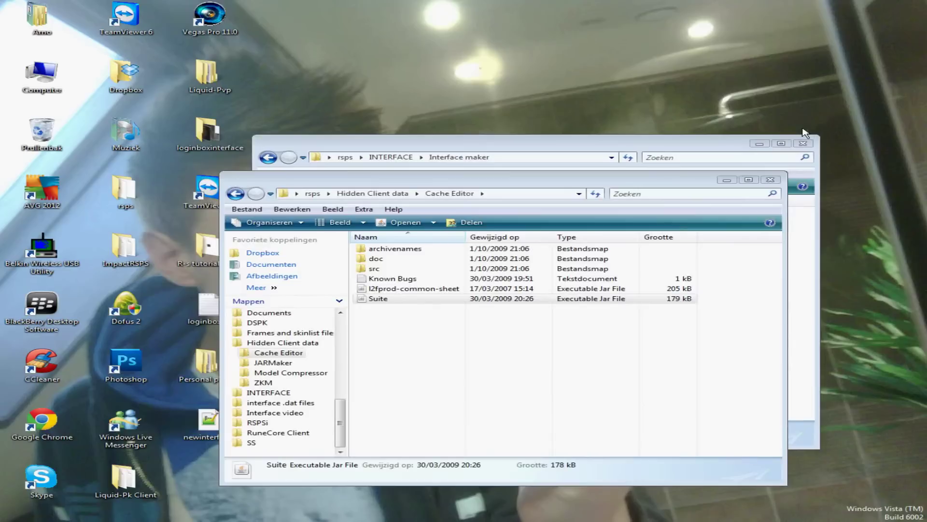
key("alt+F4")
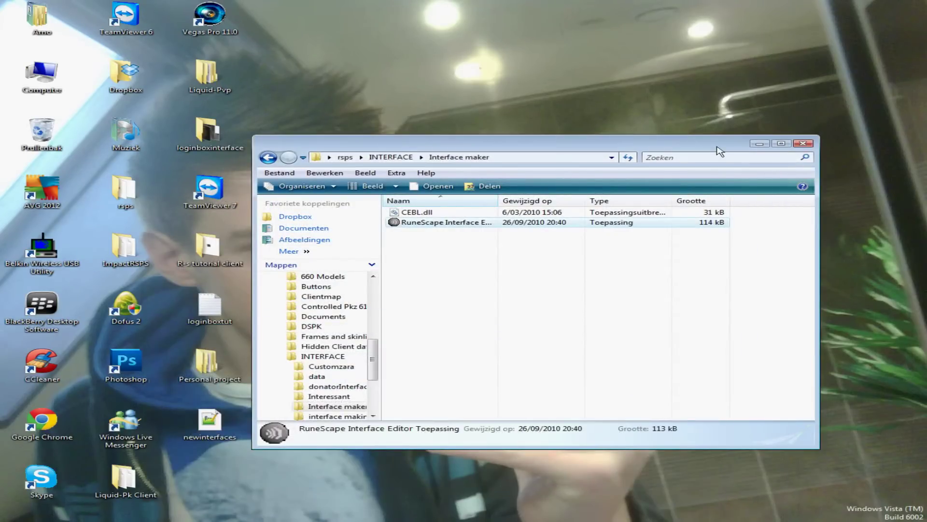
left_click_drag(720, 151, 599, 262)
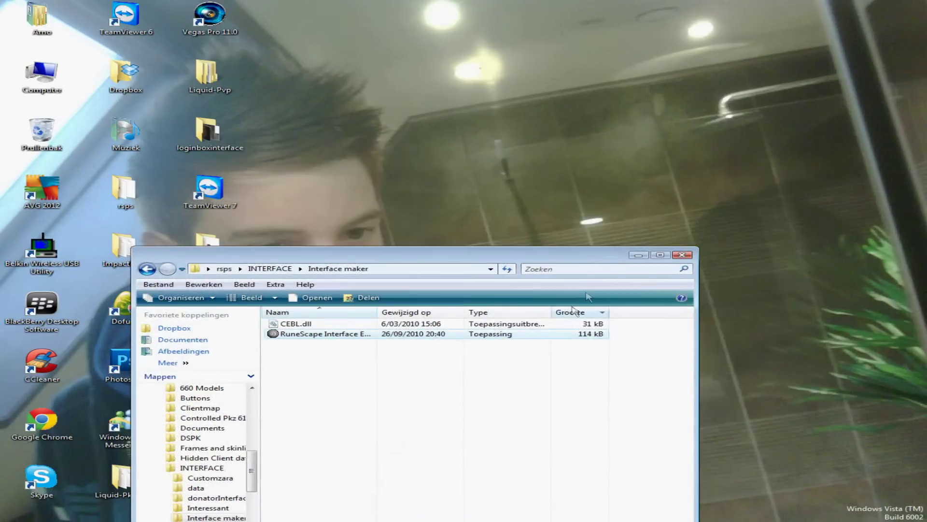
left_click(639, 254)
left_click_drag(659, 172, 748, 514)
left_click_drag(779, 485, 495, 391)
left_click(623, 517)
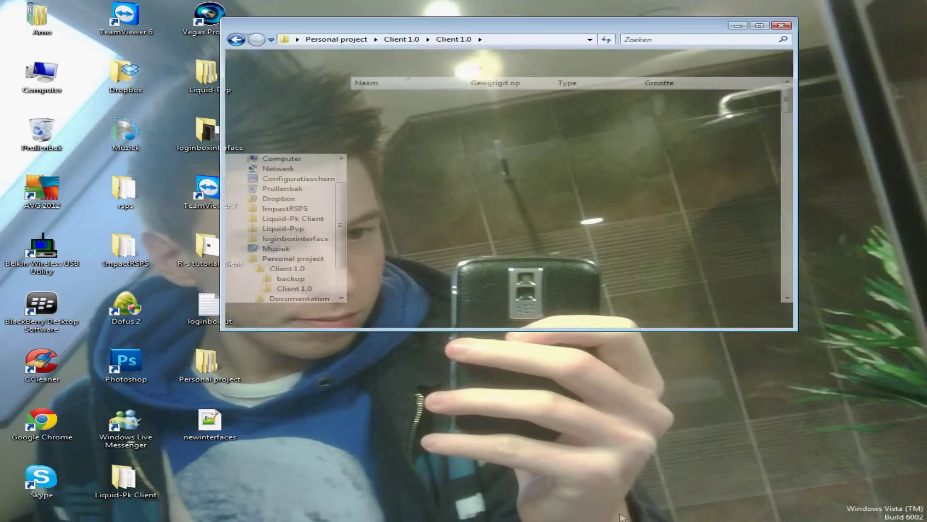
left_click(584, 124)
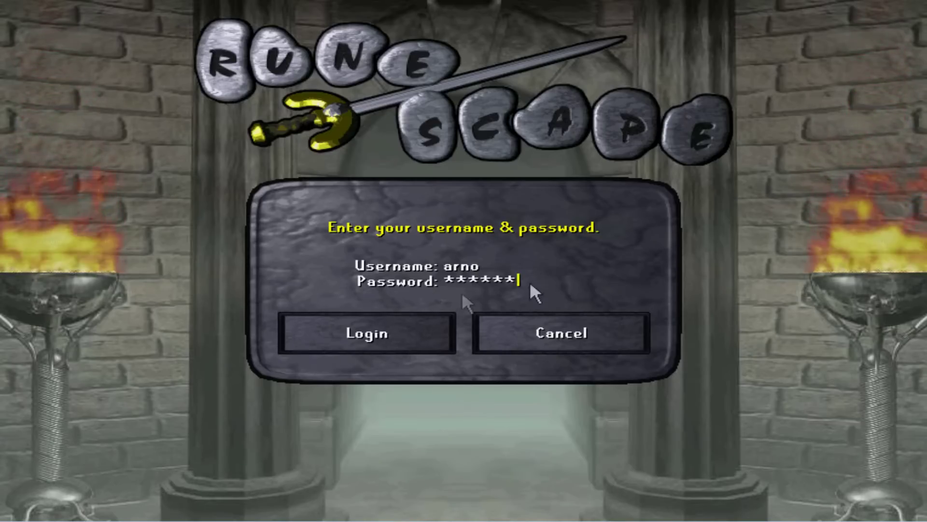
Step: Log into the game, rotate the camera with the arrow keys, and show the Zoitix V2 quest tab
left_click(394, 331)
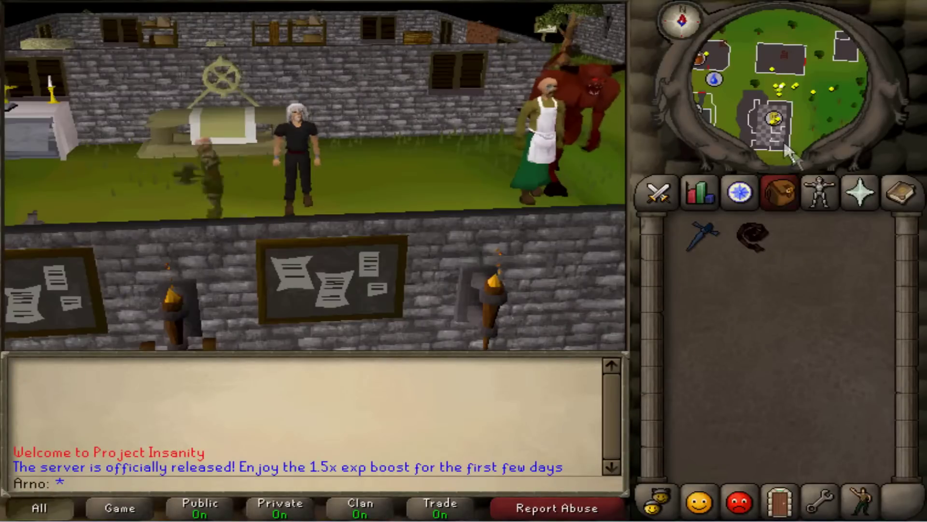
key("Right")
key("Up")
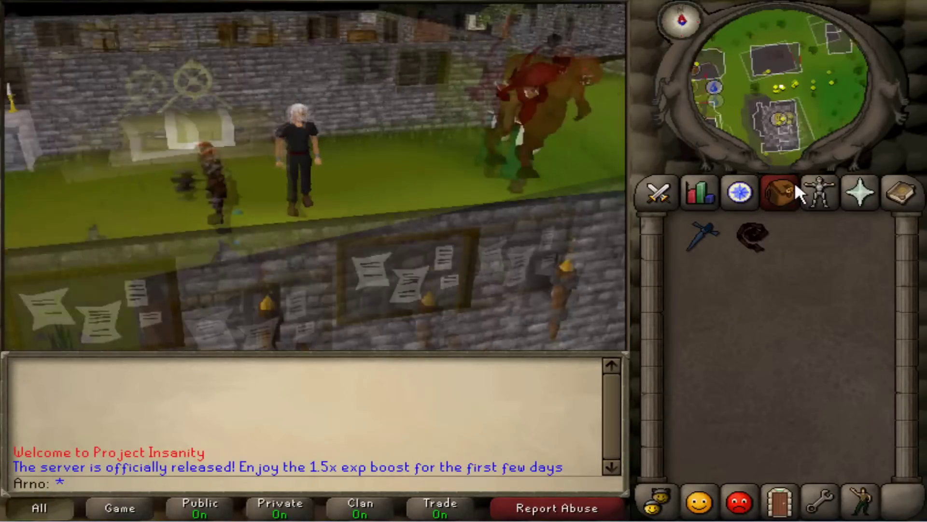
key("Left")
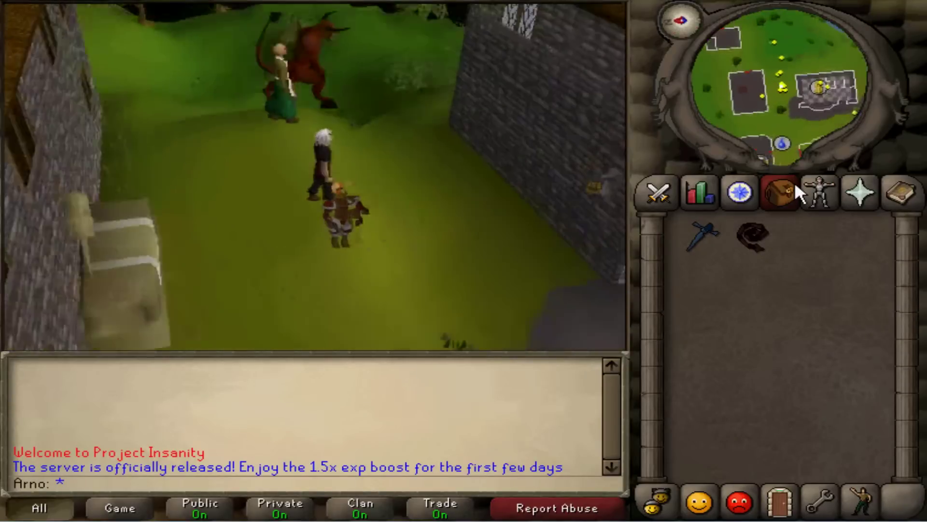
key("Left")
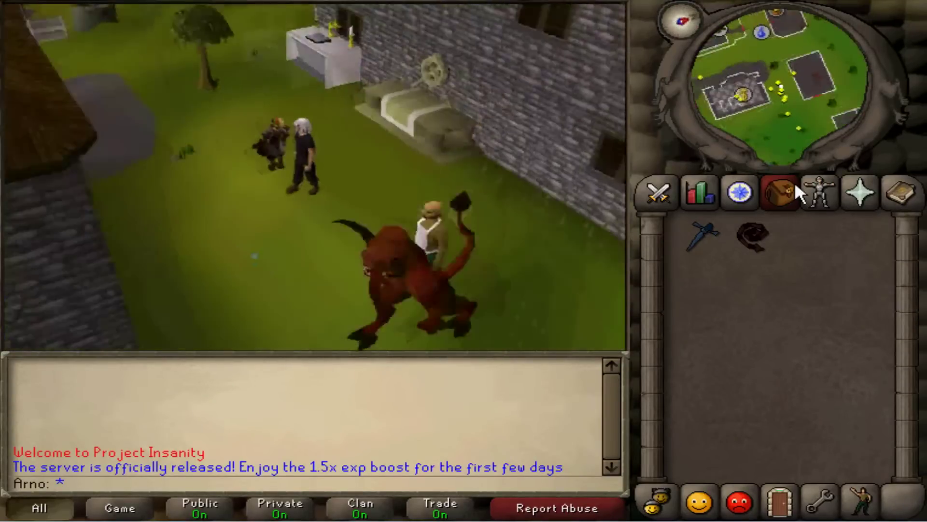
key("Left")
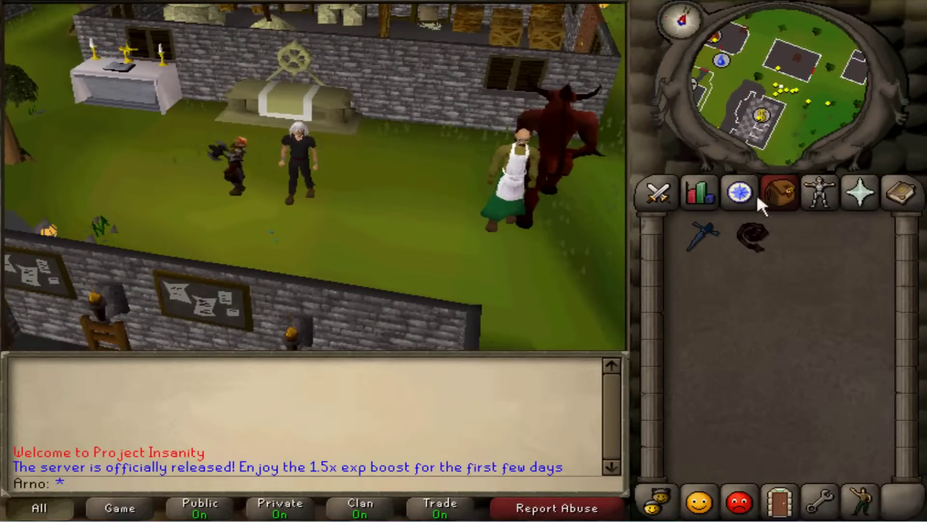
left_click(738, 193)
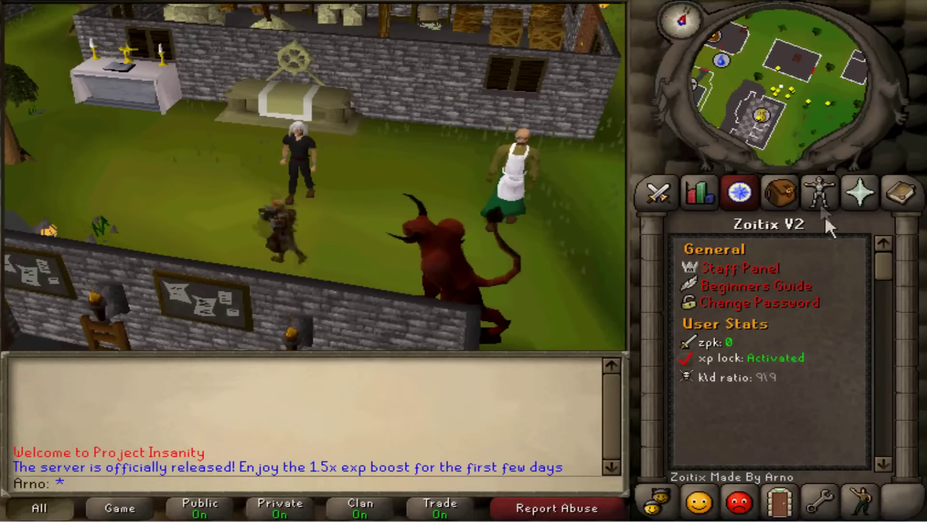
Step: Open the Moderator Panel from the Staff Panel entry's right-click menu
left_click(820, 193)
left_click(739, 193)
right_click(734, 269)
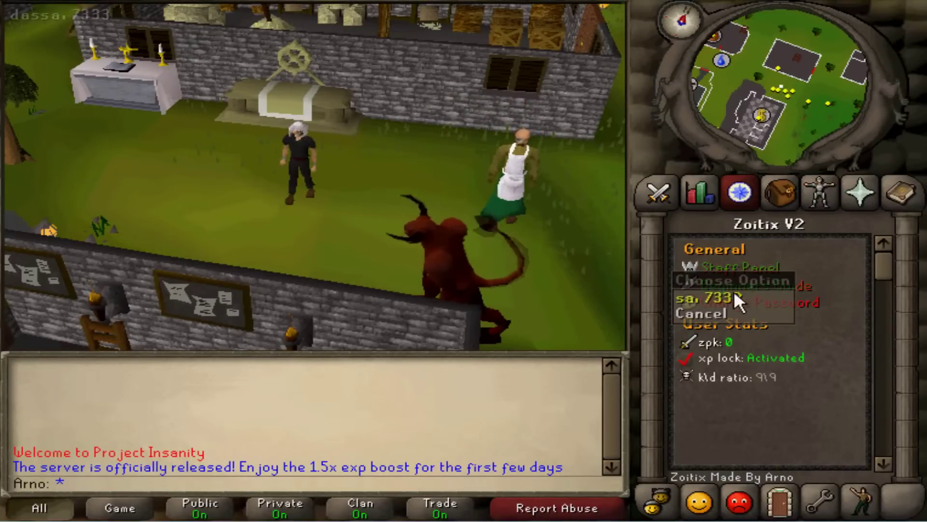
left_click(734, 291)
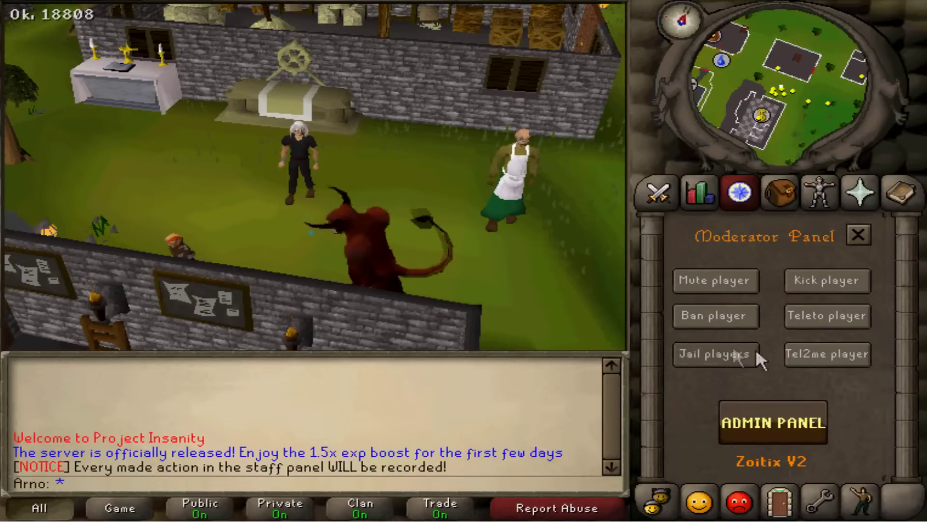
Step: Cancel the ban prompt, kick your own character by username, and log back in
left_click(746, 320)
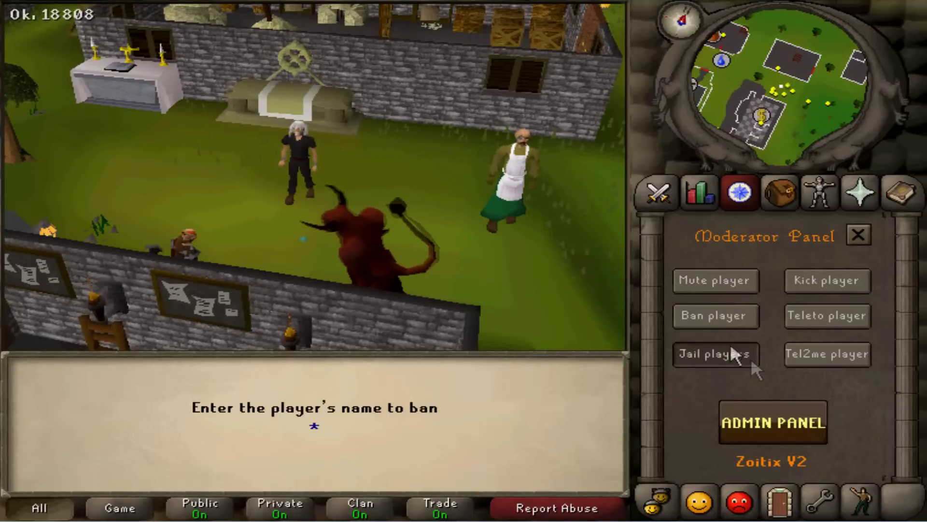
key("Return")
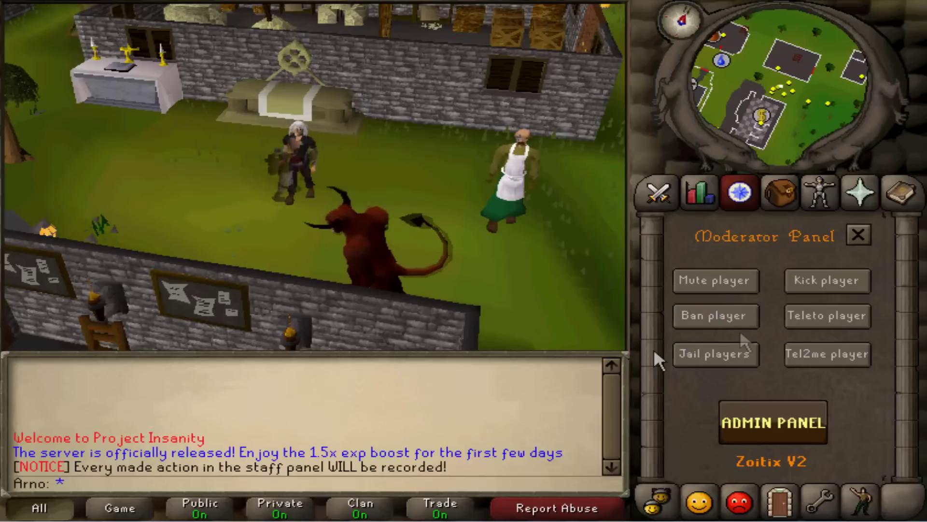
left_click(829, 277)
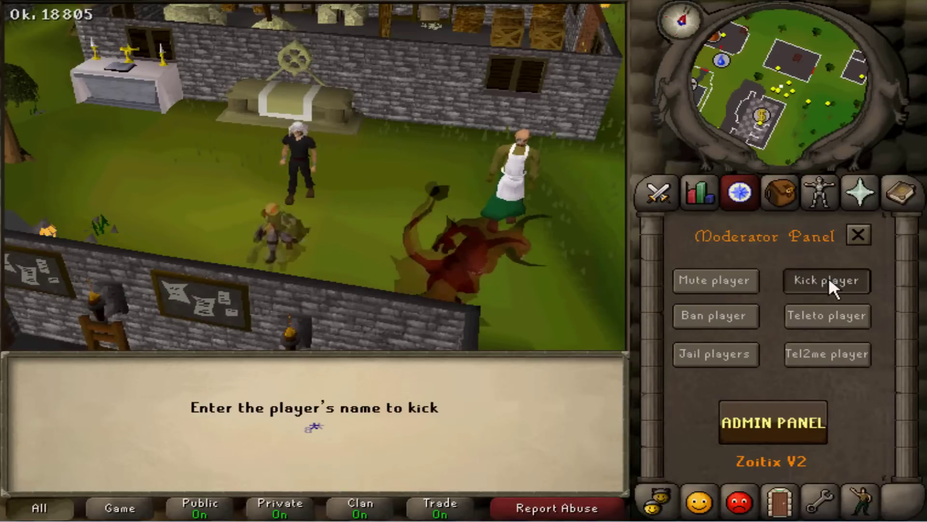
type("arno")
key("Return")
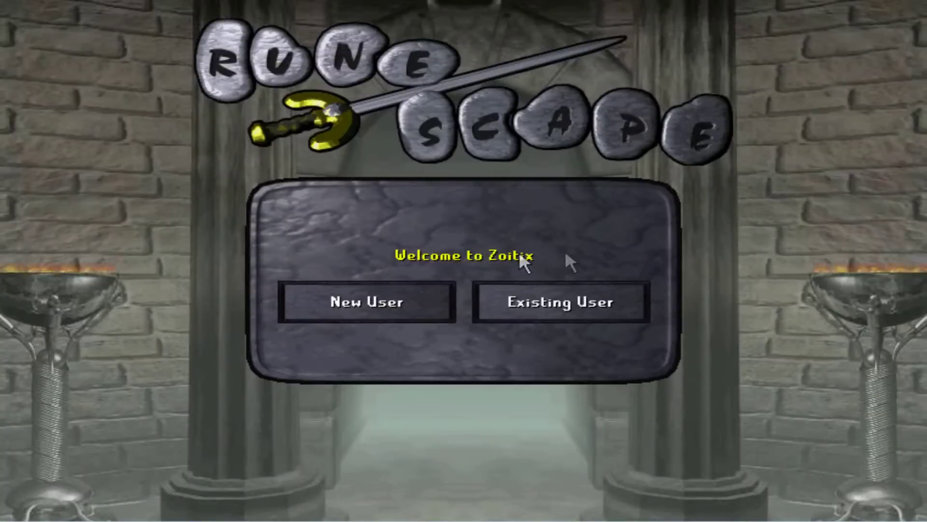
left_click(562, 298)
Step: Log back into the game server and look through the quest list
left_click(427, 329)
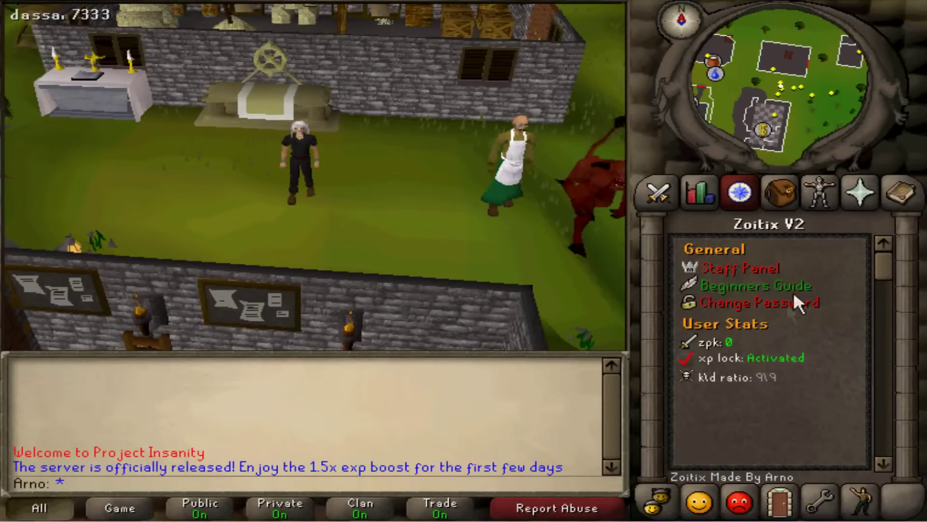
scroll(882, 324, "down", 5)
scroll(877, 238, "up", 2)
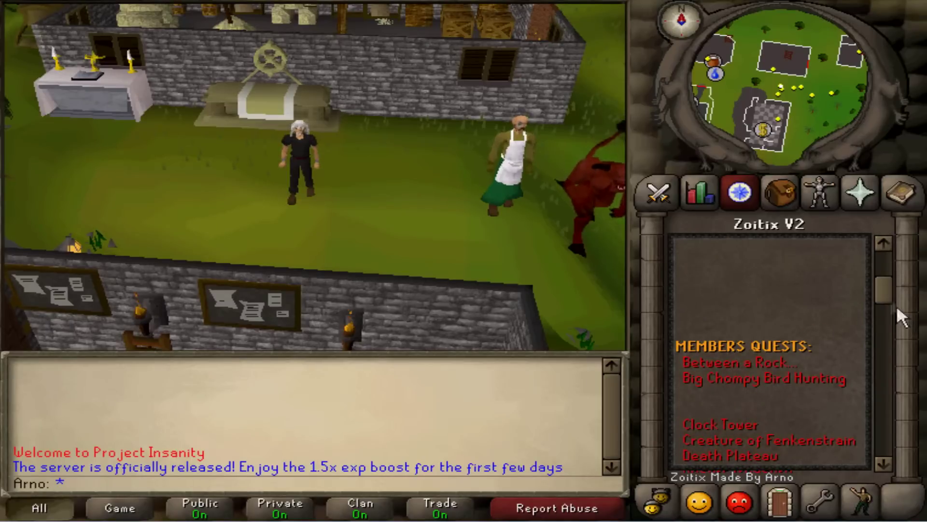
scroll(884, 271, "up", 3)
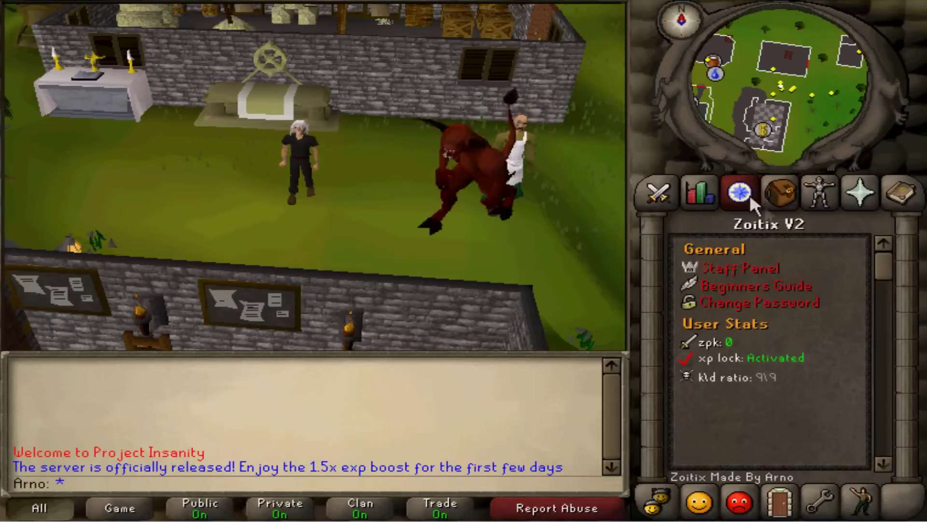
Step: Change the account password to a new password
left_click(765, 307)
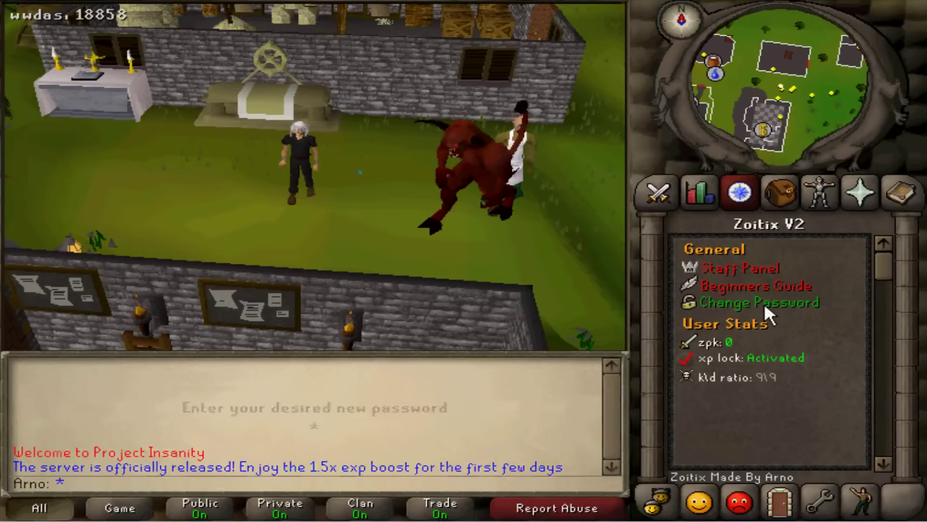
key("Return")
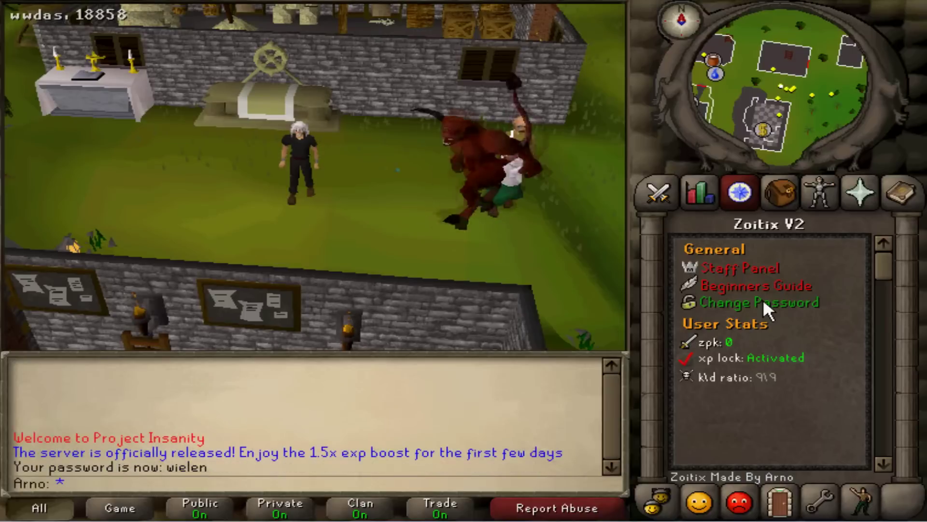
Step: Reopen the Zoitix V2 quest tab and bring up the Moderator Panel from Staff Panel
left_click(780, 192)
left_click(739, 193)
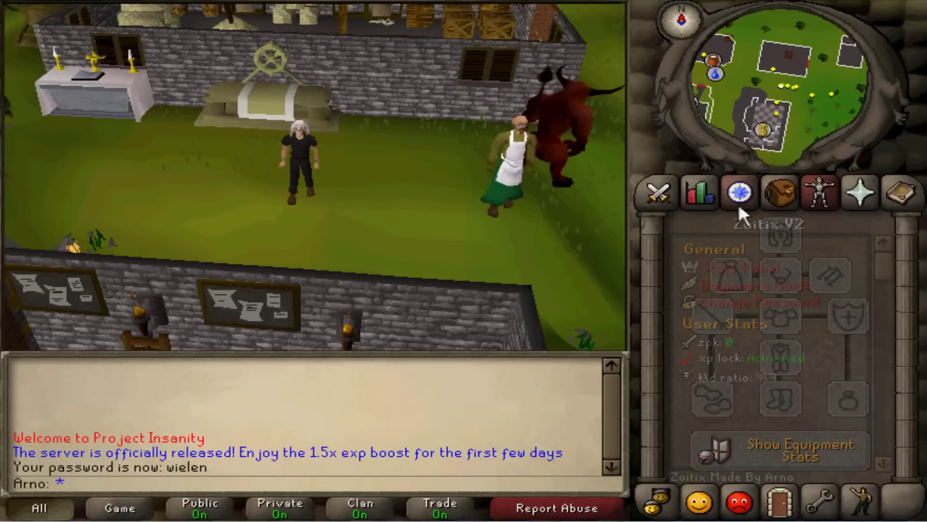
left_click(730, 263)
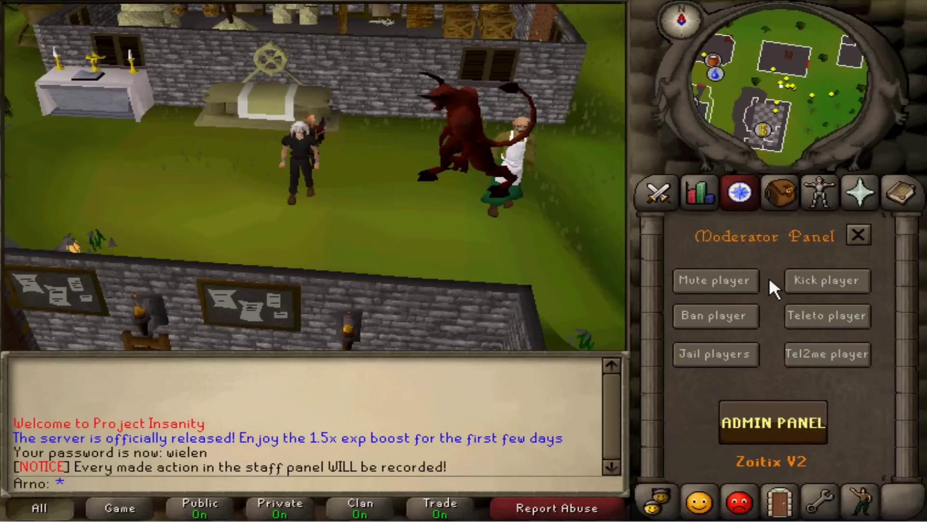
Step: Choose Kick player in the Moderator Panel, which crashes with an ArrayIndexOutOfBounds error
left_click(792, 283)
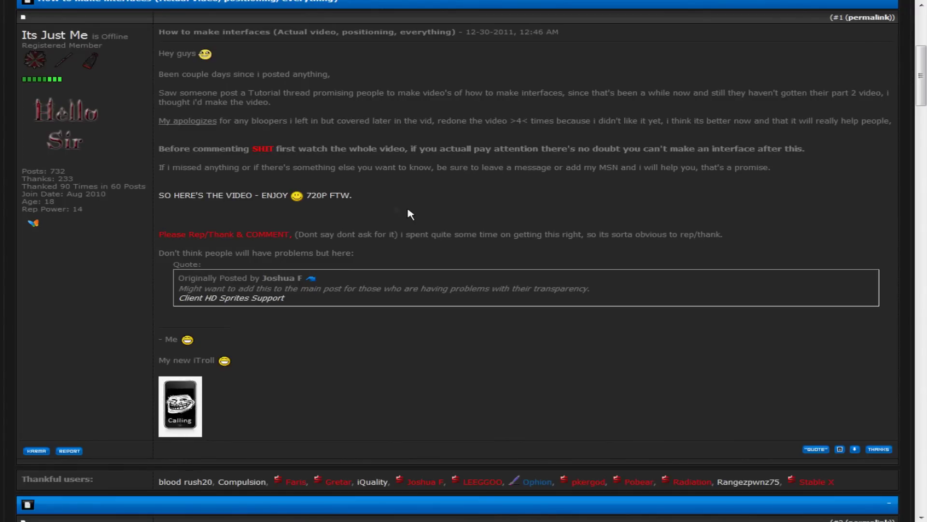
scroll(97, 192, "up", 1)
scroll(97, 192, "up", 1)
left_click_drag(22, 151, 103, 154)
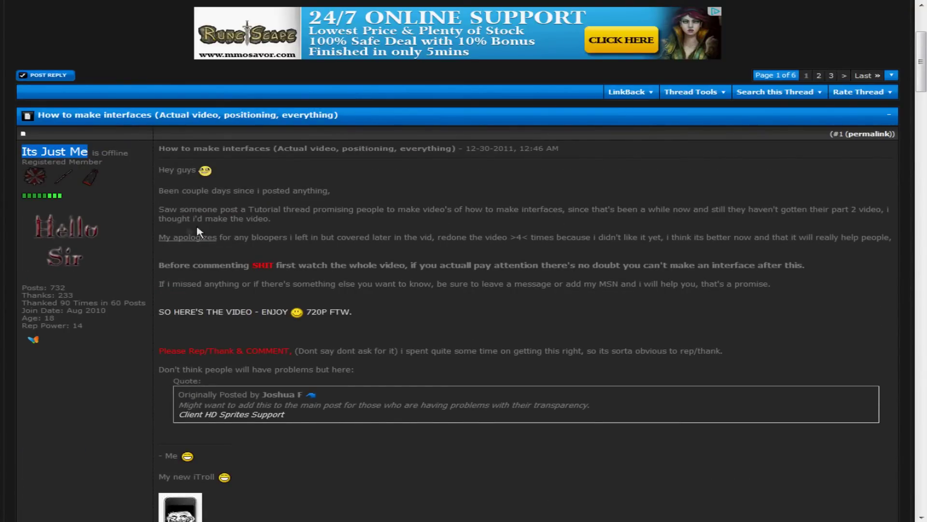
left_click_drag(159, 170, 394, 195)
left_click(394, 195)
left_click_drag(159, 148, 365, 148)
left_click(363, 151)
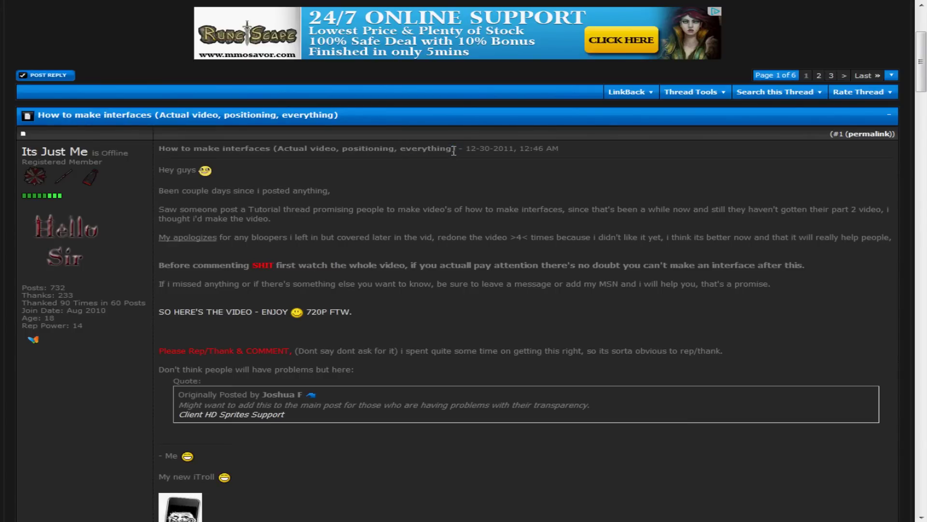
scroll(399, 149, "down", 5)
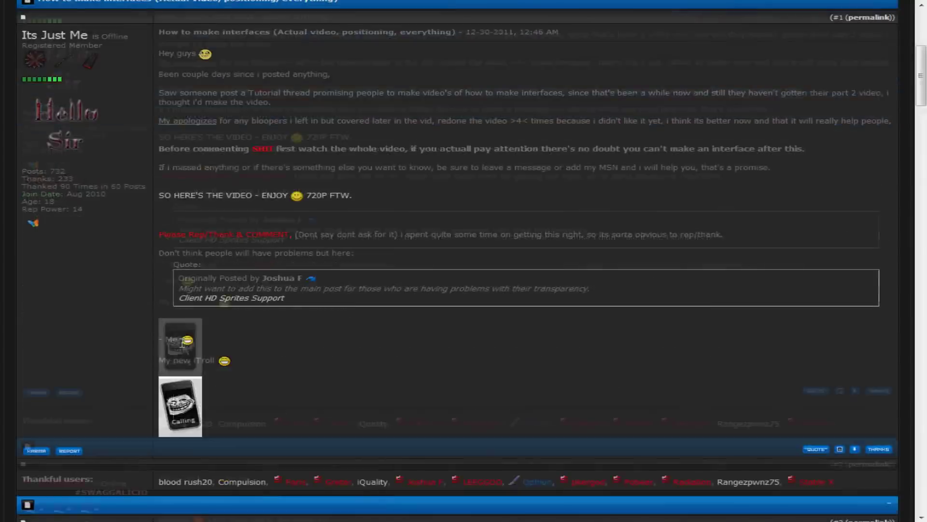
left_click_drag(903, 310, 845, 301)
left_click(154, 313)
scroll(845, 301, "up", 5)
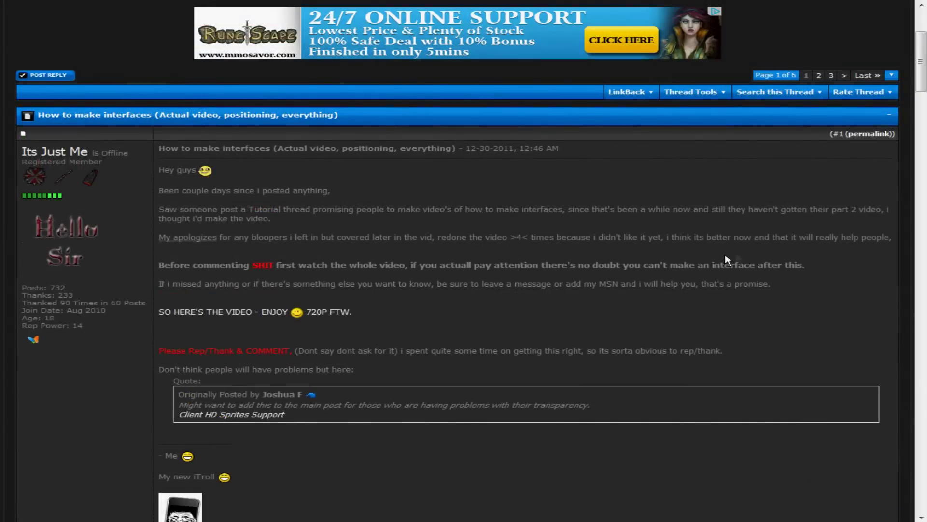
left_click_drag(727, 260, 803, 256)
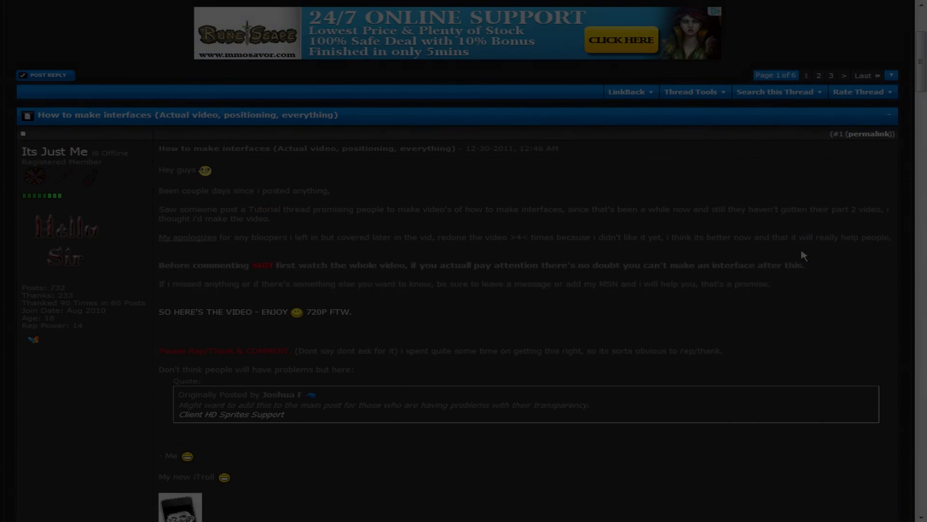